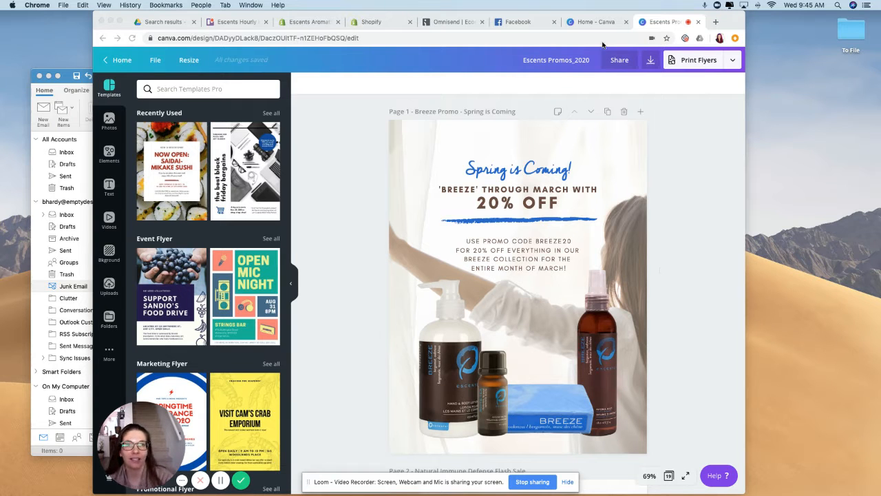
Step: Bring up the Canva home page tab and start entering a new web address
left_click(580, 21)
left_click(558, 37)
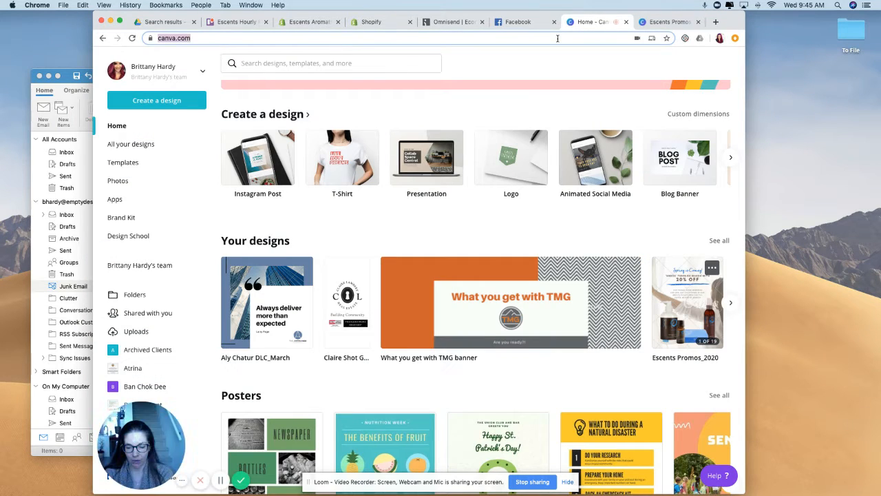
Step: Go to the Zapier site and browse its landing page
type("zapier")
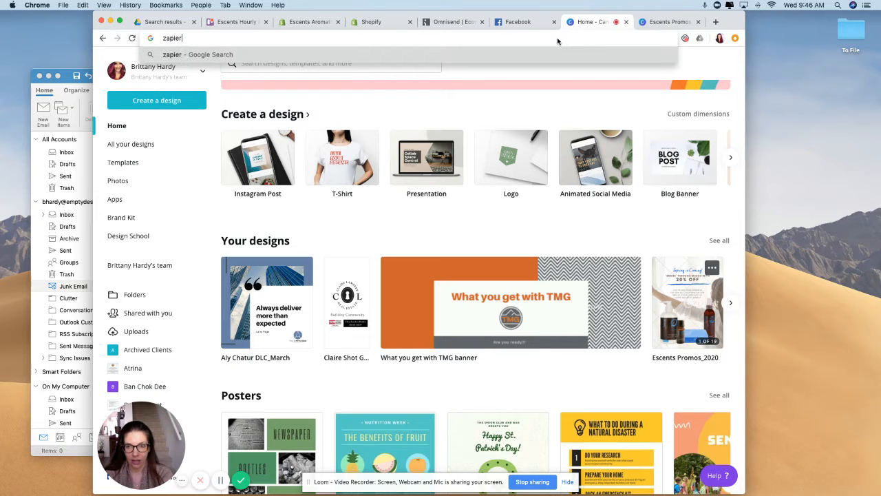
key("Return")
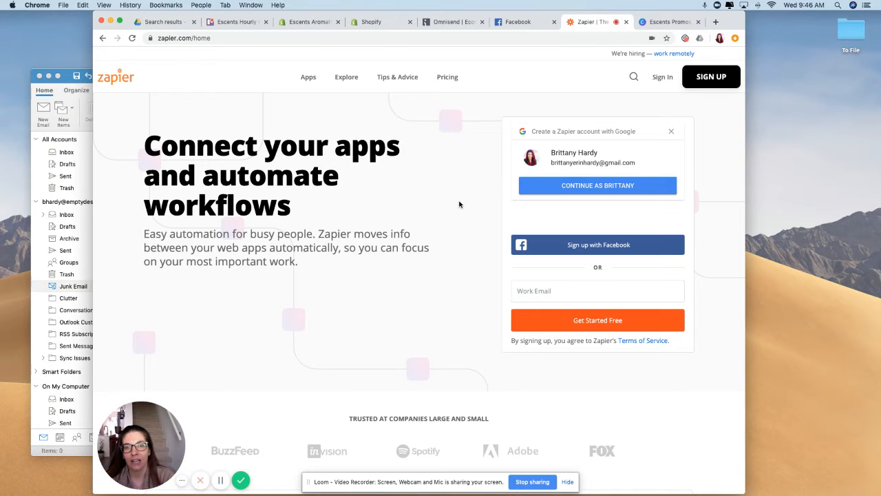
scroll(460, 204, "down", 5)
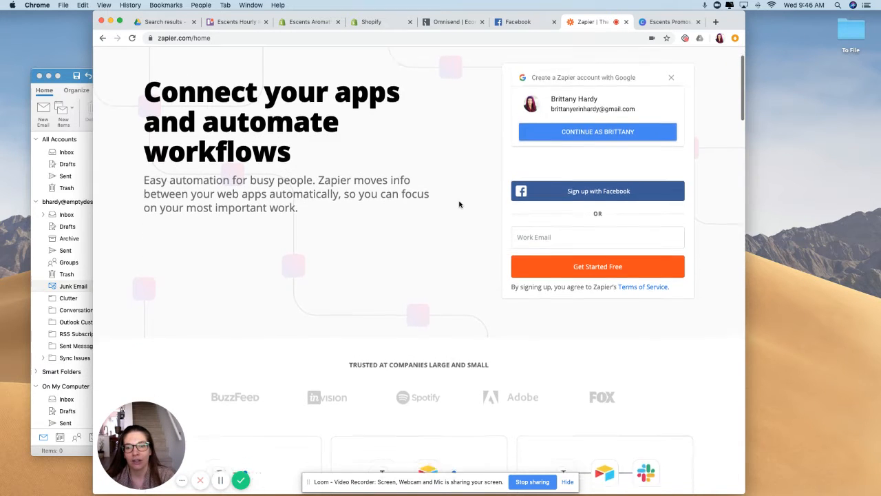
scroll(460, 201, "down", 5)
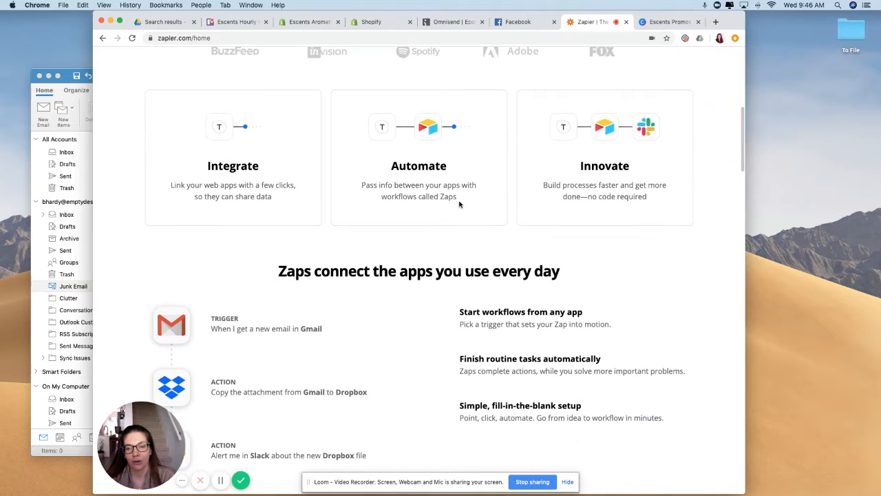
scroll(460, 205, "up", 1)
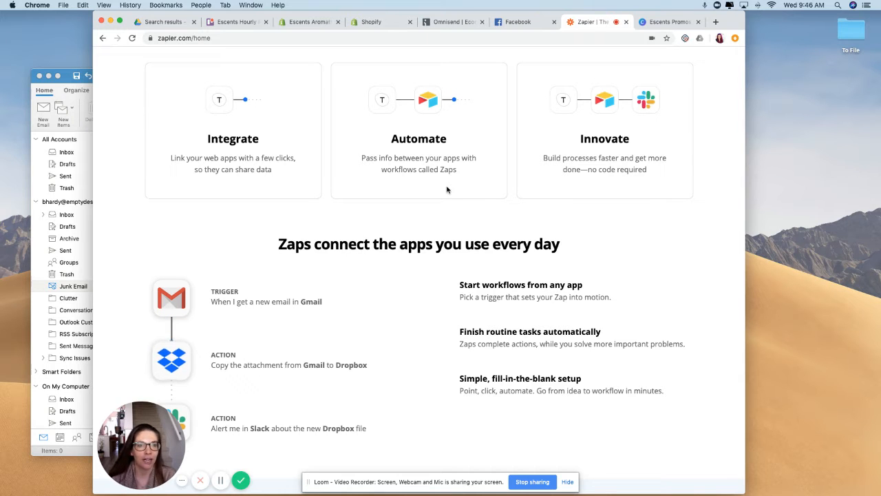
scroll(451, 203, "down", 3)
scroll(458, 221, "down", 4)
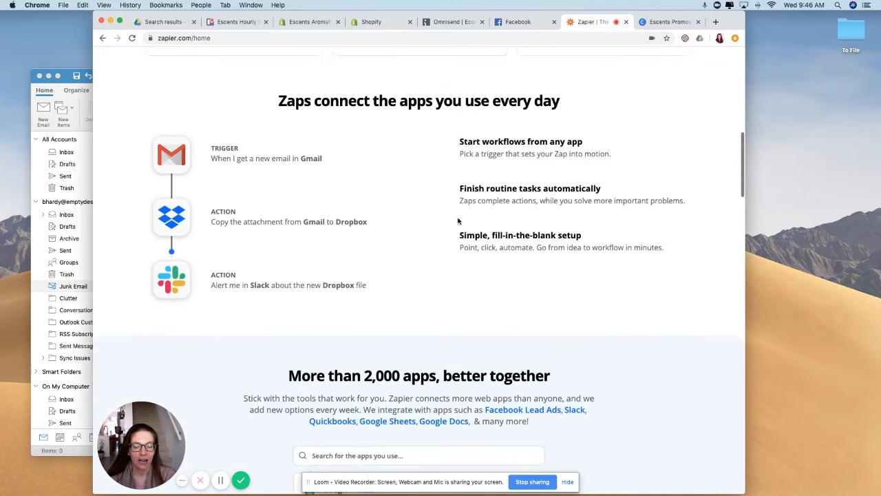
scroll(458, 221, "down", 3)
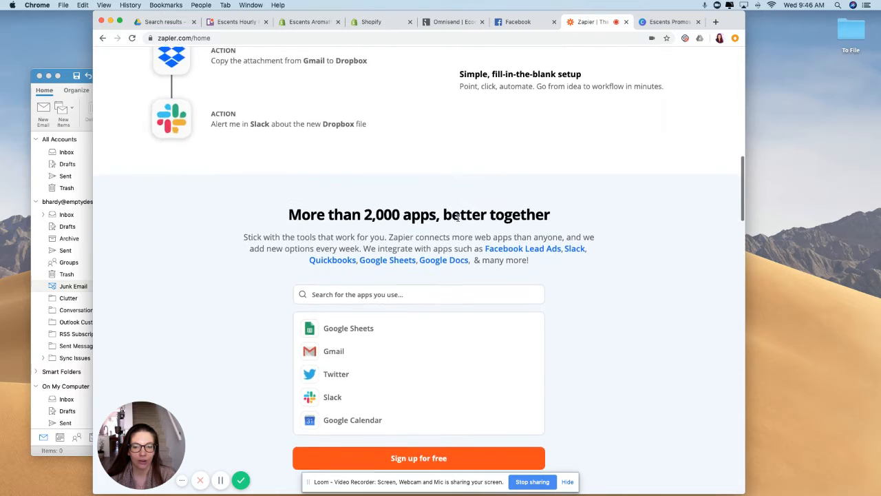
scroll(458, 219, "up", 10)
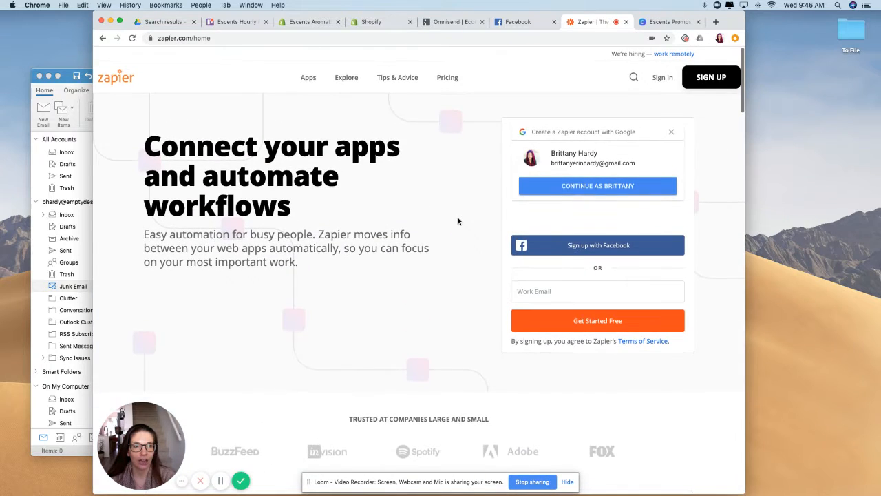
Step: Sign in to Zapier with the Google account and accept the updated privacy policy
left_click(560, 189)
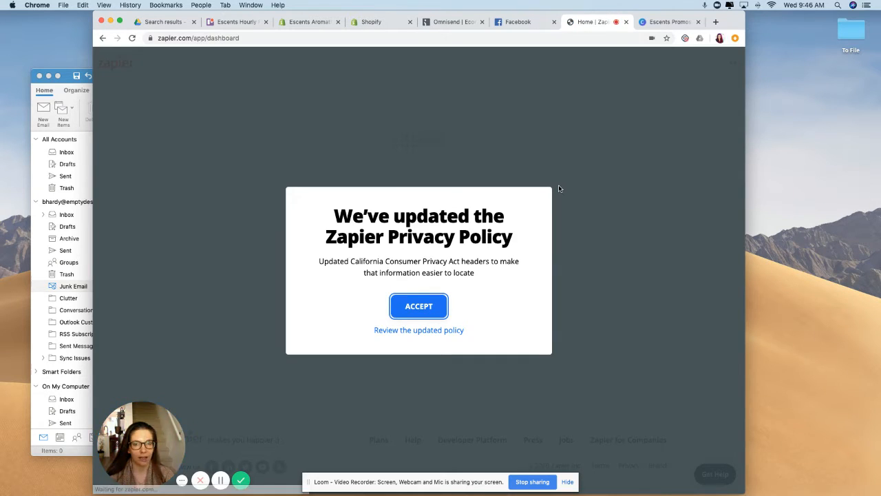
left_click(446, 312)
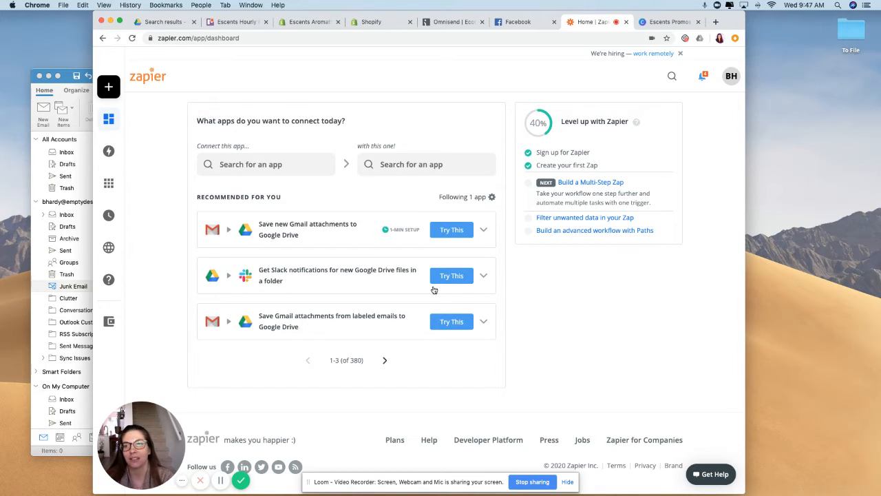
mouse_move(103, 157)
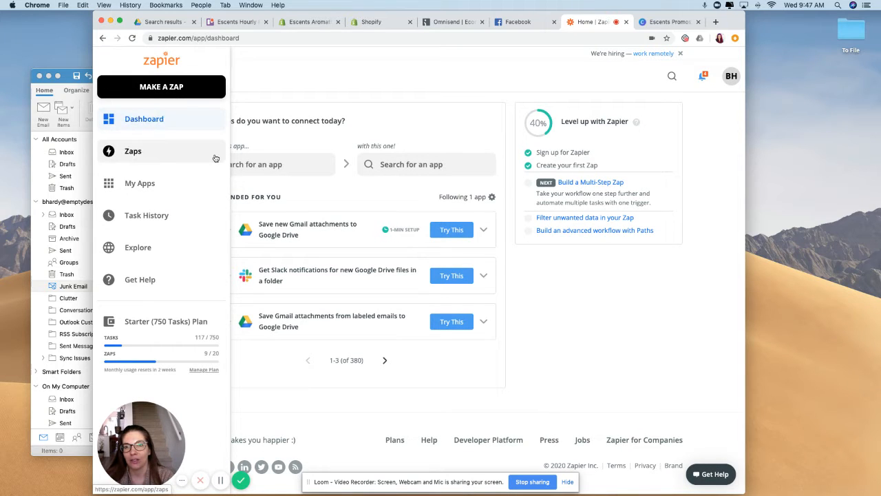
Step: Open the Zaps list and look through the Home folder's 11 active zaps
left_click(176, 159)
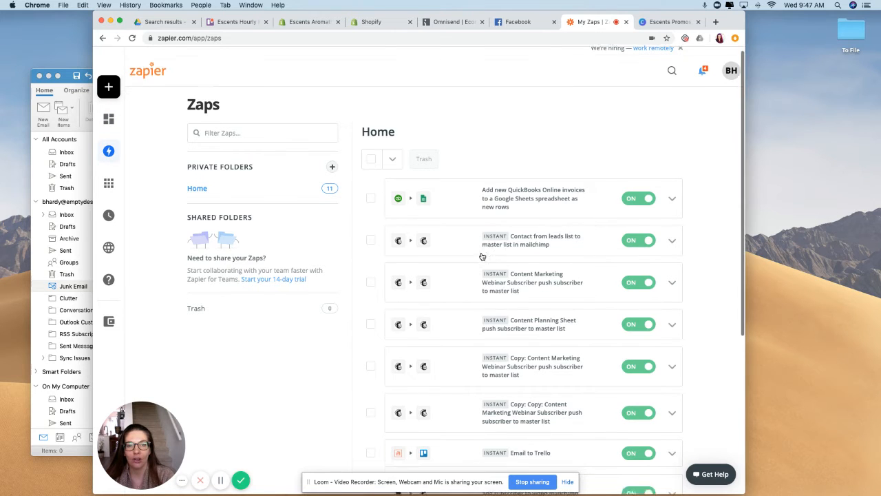
scroll(482, 256, "down", 3)
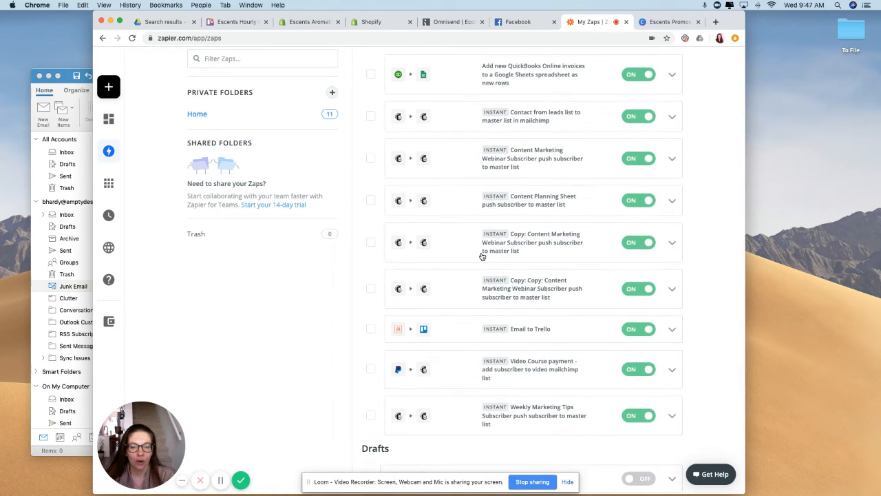
scroll(482, 256, "up", 3)
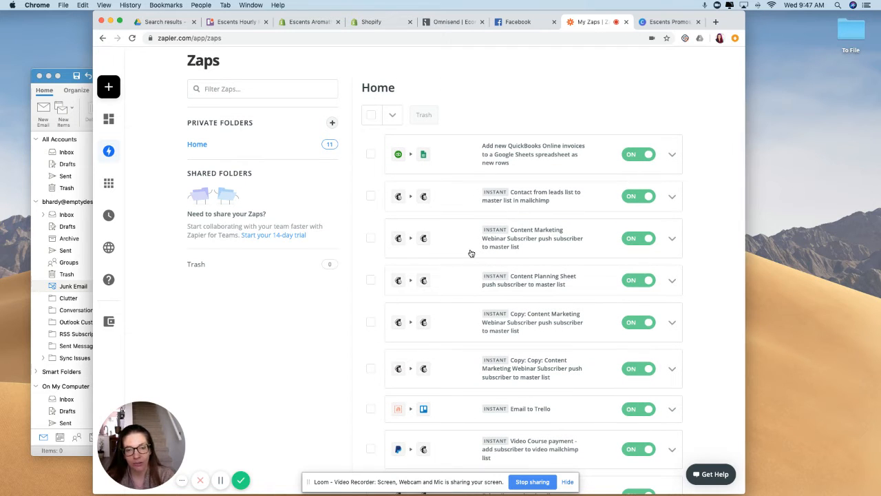
scroll(471, 254, "up", 1)
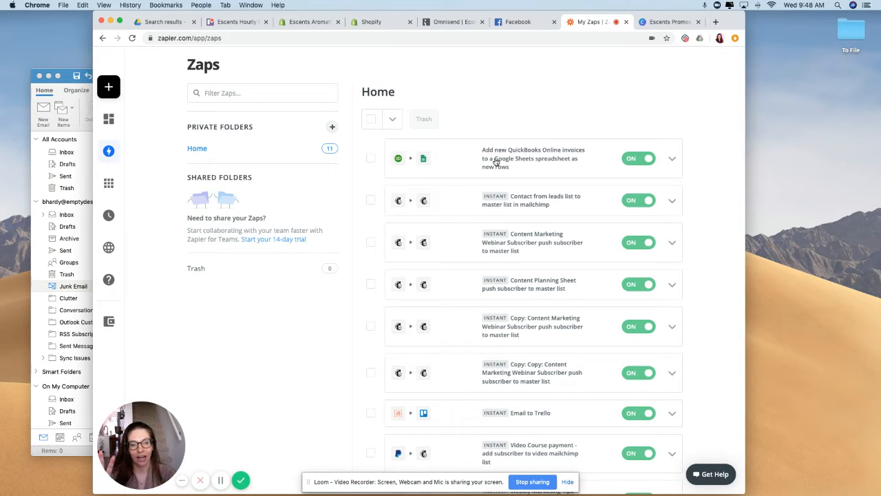
left_click(495, 161)
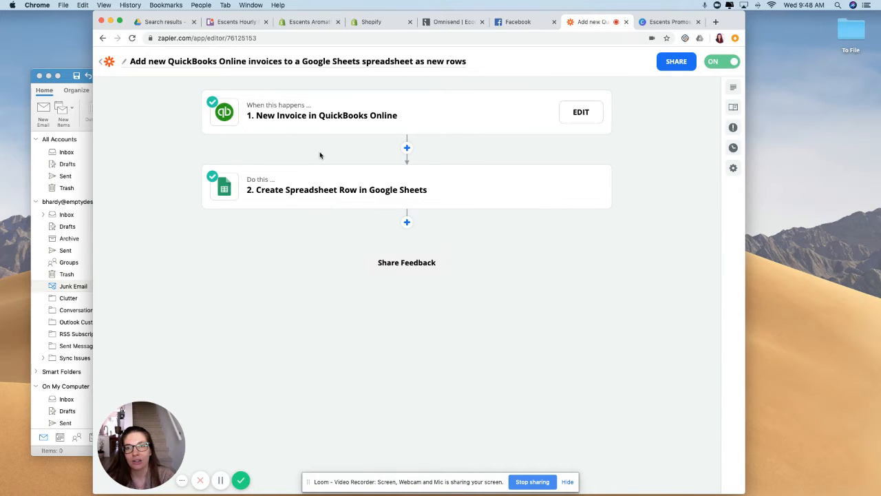
left_click(325, 121)
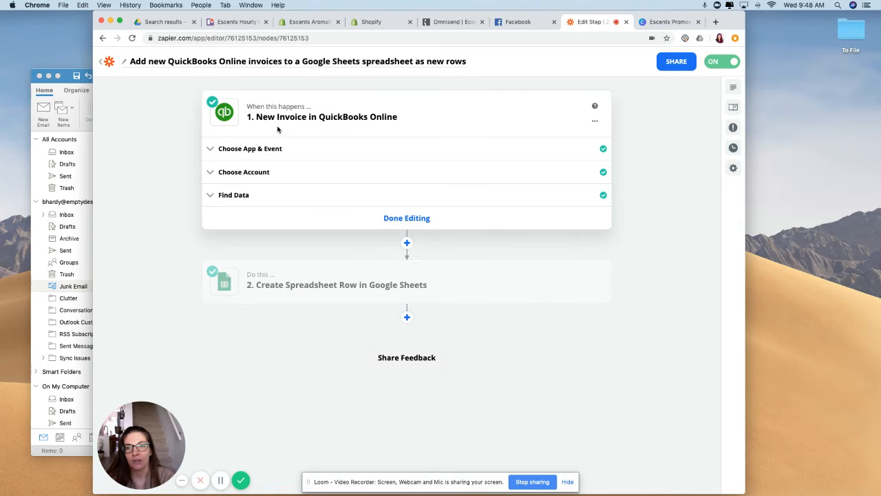
left_click(320, 288)
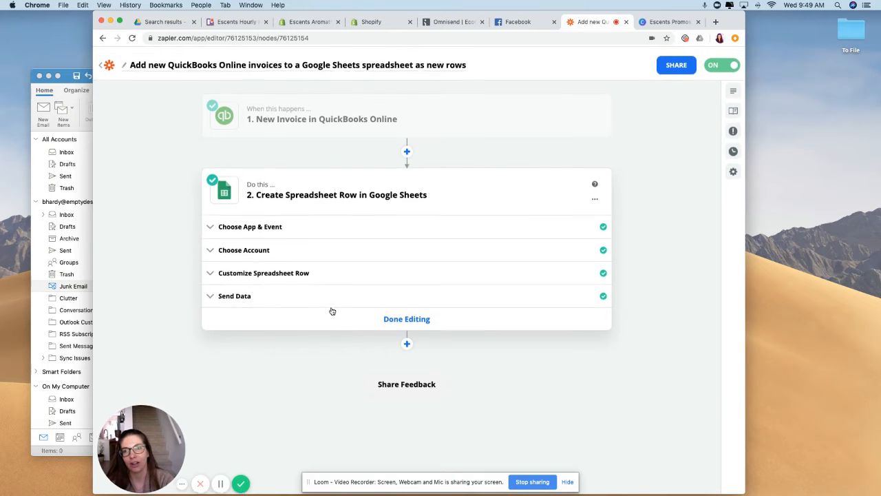
left_click(112, 70)
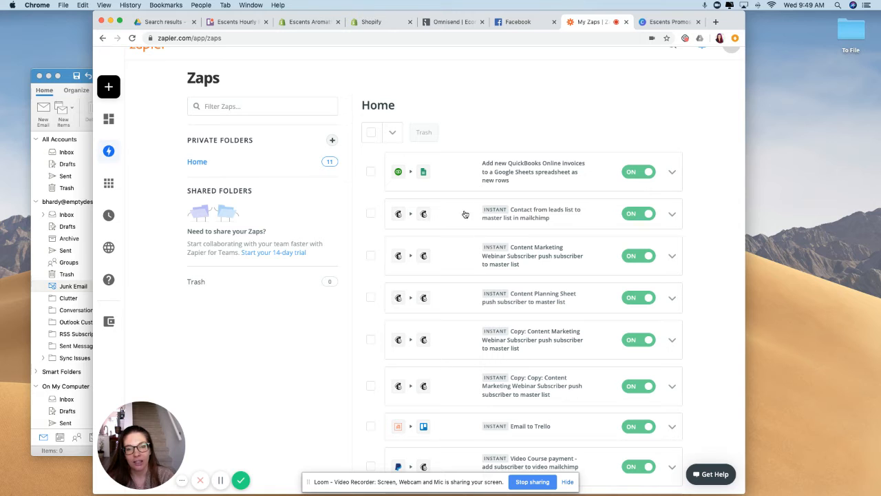
scroll(500, 351, "down", 4)
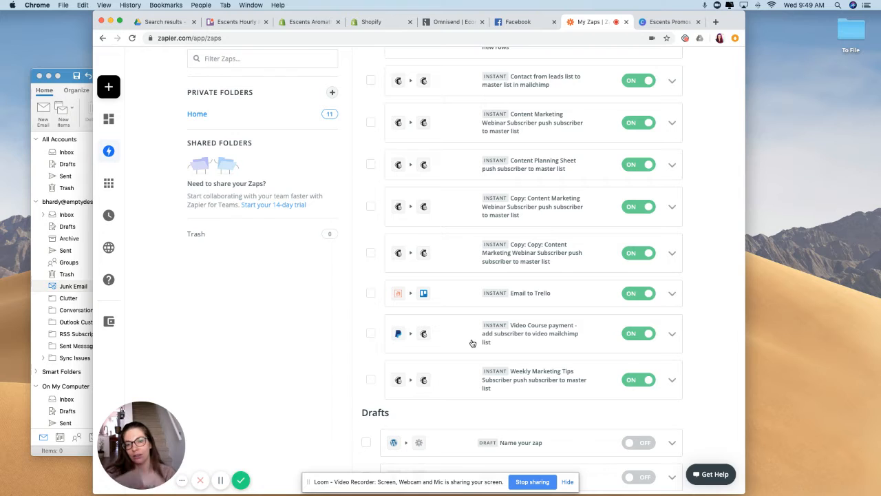
Step: Inspect the Email to Trello zap's New Email trigger and Create Card in Trello steps
left_click(468, 305)
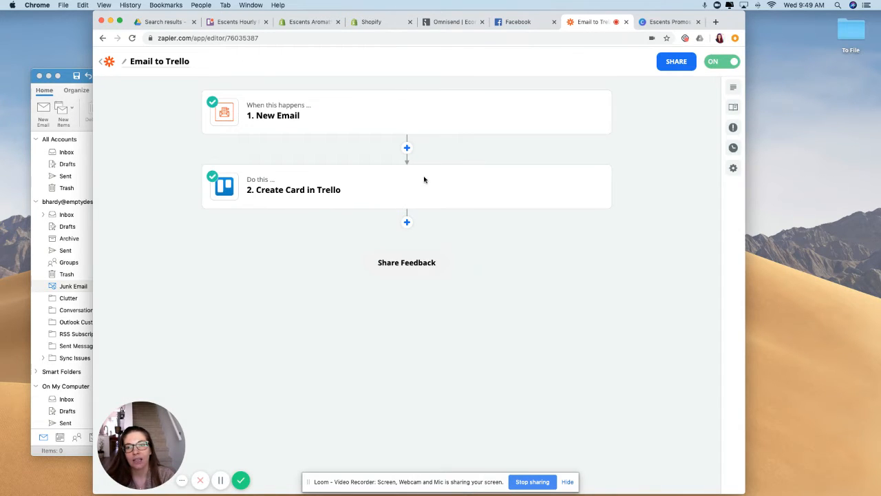
left_click(332, 118)
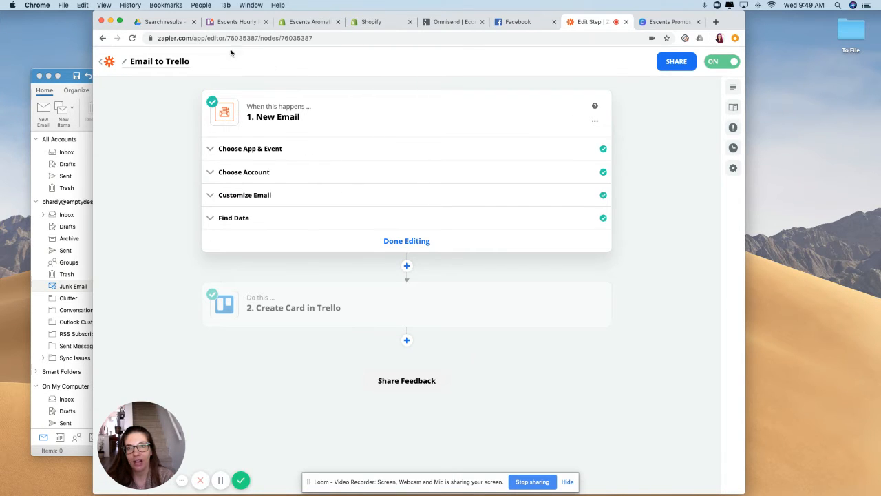
left_click(355, 304)
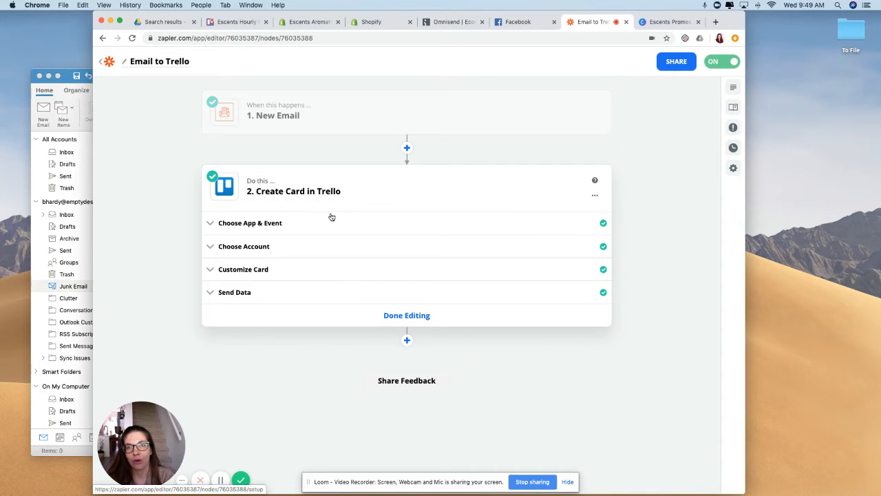
left_click(238, 21)
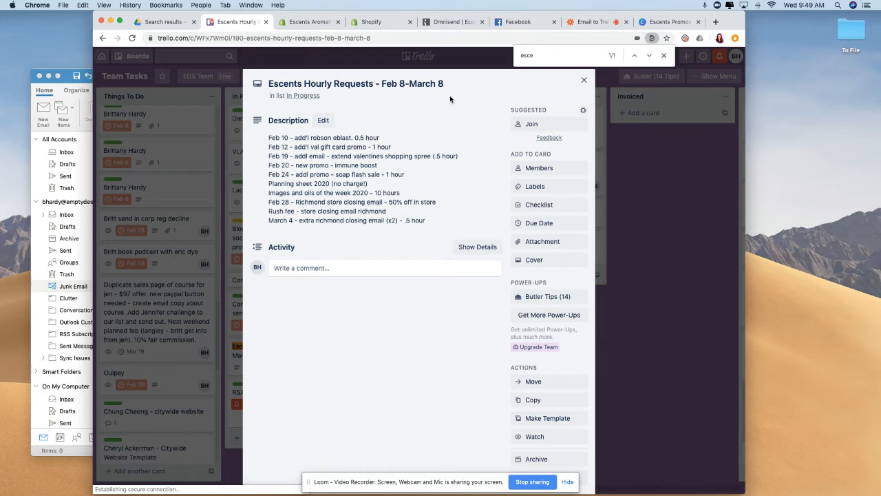
Step: Review the Feb 8 email card and move it from Things To Do into In Progress
left_click(584, 81)
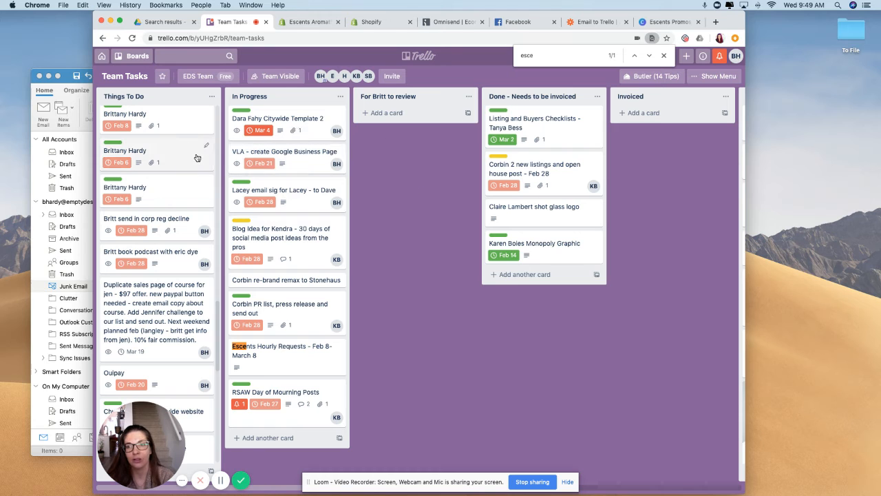
left_click(172, 126)
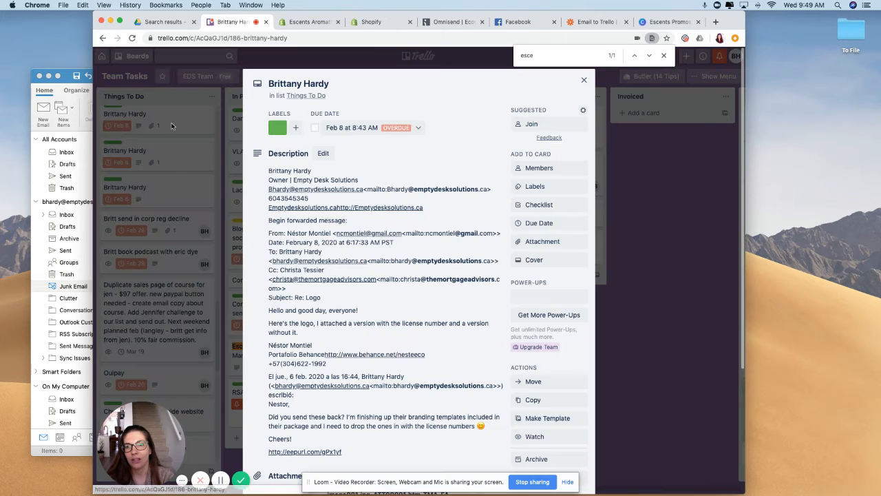
scroll(338, 268, "down", 2)
scroll(338, 268, "down", 3)
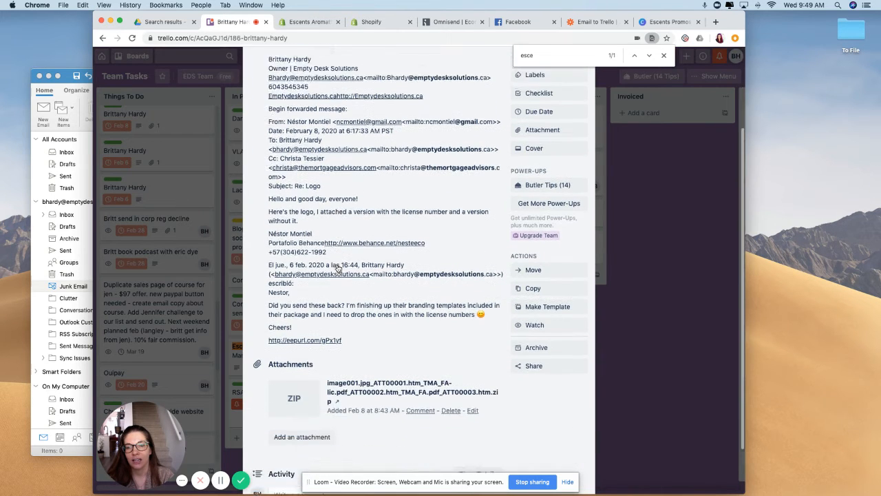
scroll(337, 266, "up", 5)
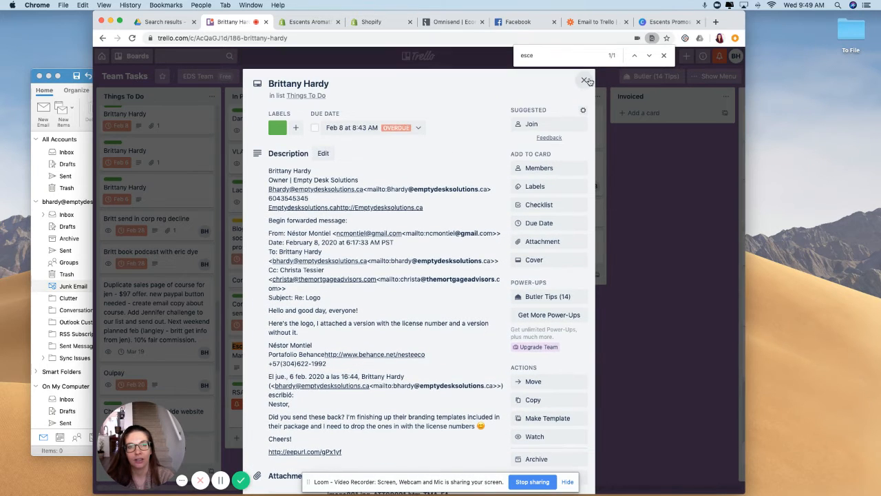
left_click(584, 79)
left_click_drag(169, 121, 314, 148)
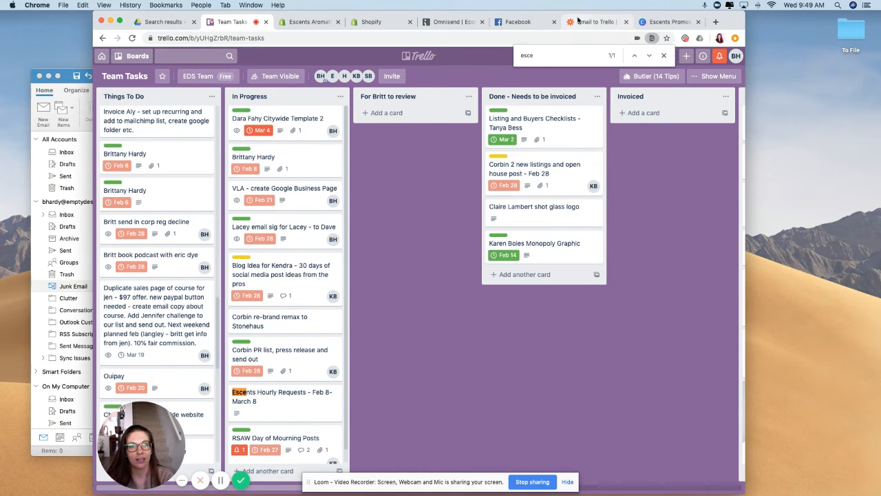
left_click(591, 23)
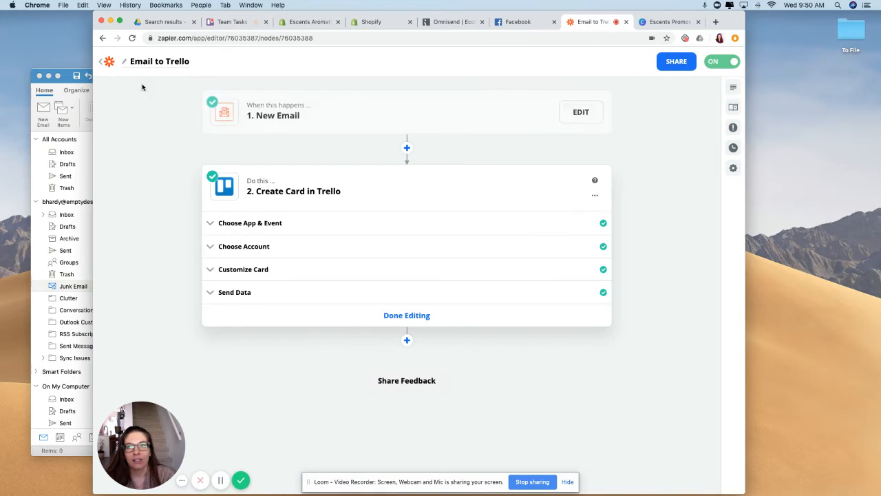
Step: Start a new zap with Facebook Messenger, found by searching 'facebook', as the trigger app
left_click(105, 61)
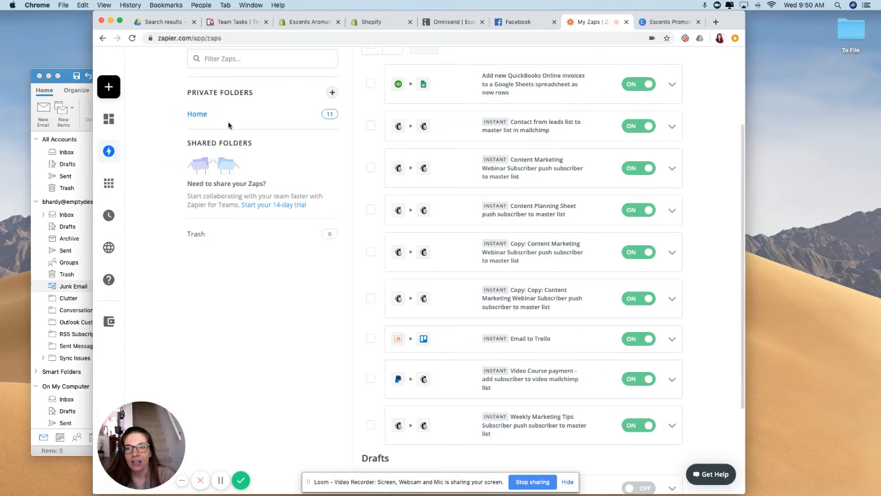
left_click(173, 85)
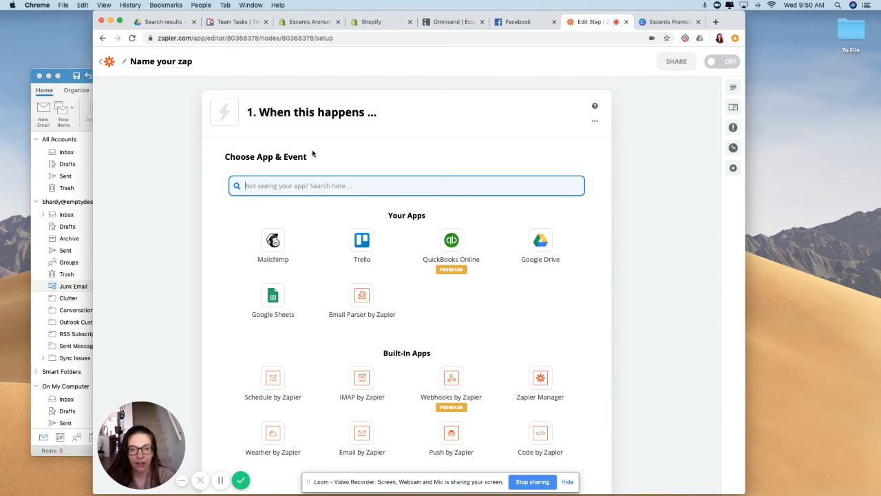
scroll(347, 208, "down", 5)
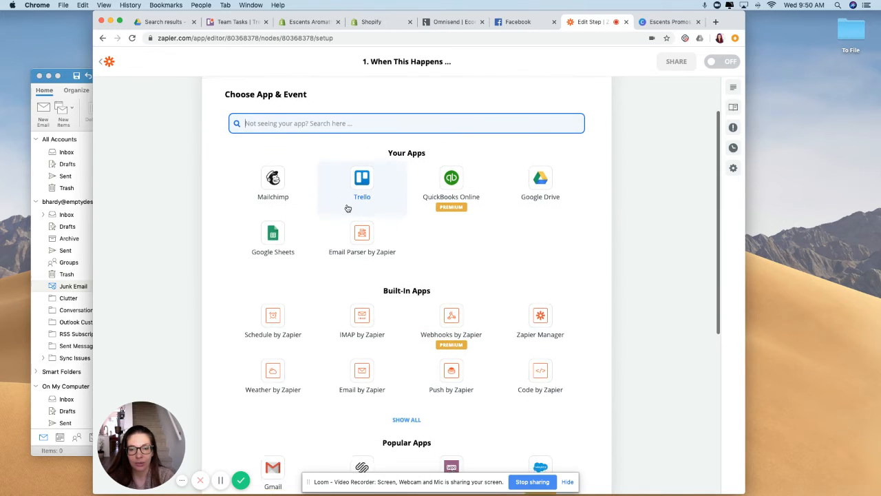
scroll(348, 208, "up", 5)
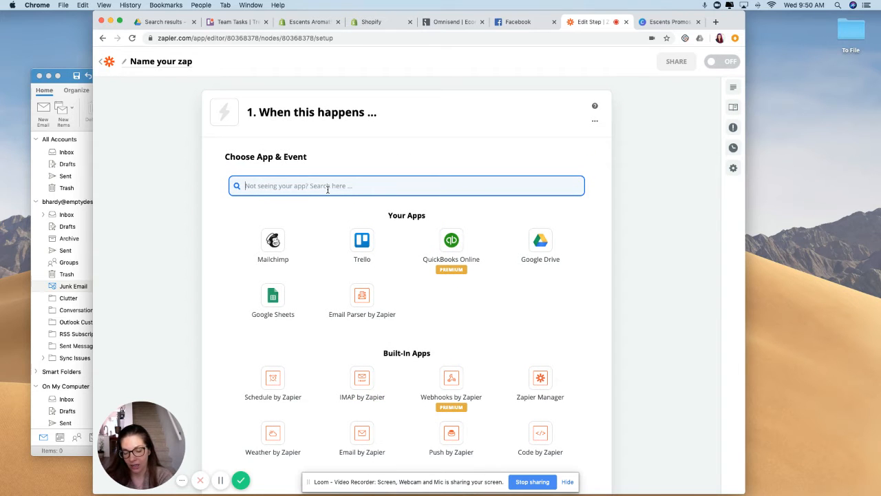
type("facebook")
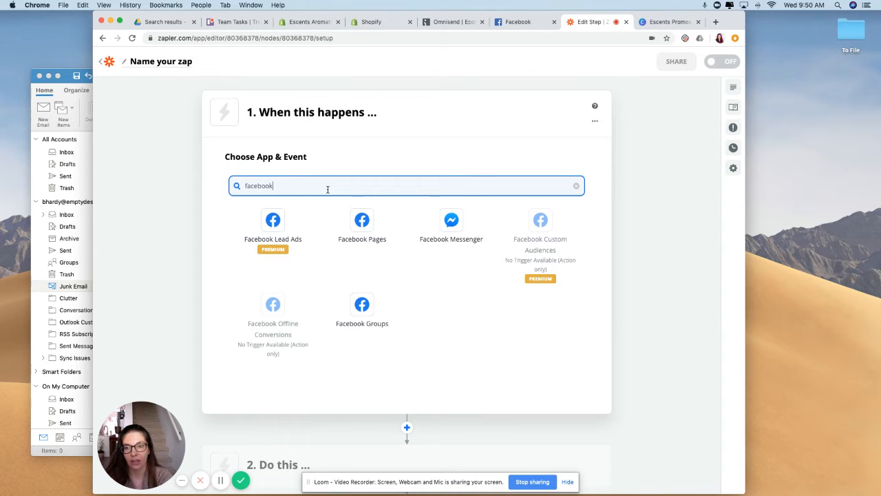
left_click(449, 235)
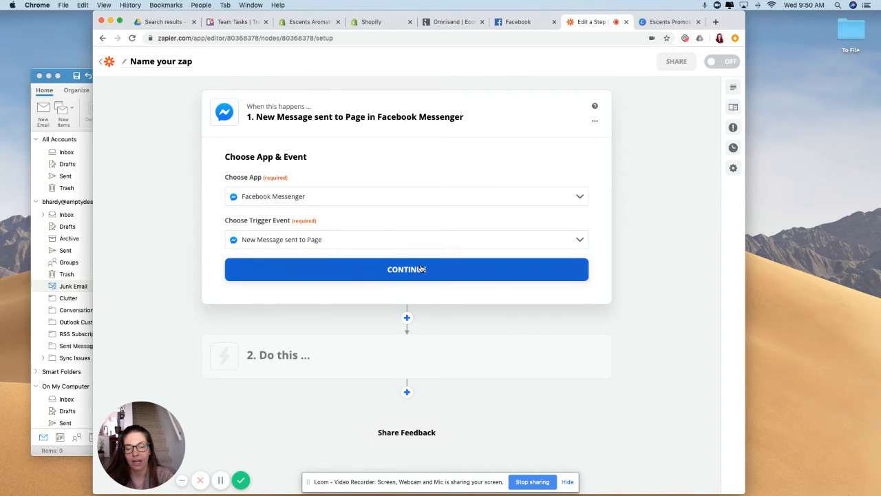
Step: Link a Facebook Messenger account to Zapier with access to the Empty Desk Solutions page
left_click(422, 269)
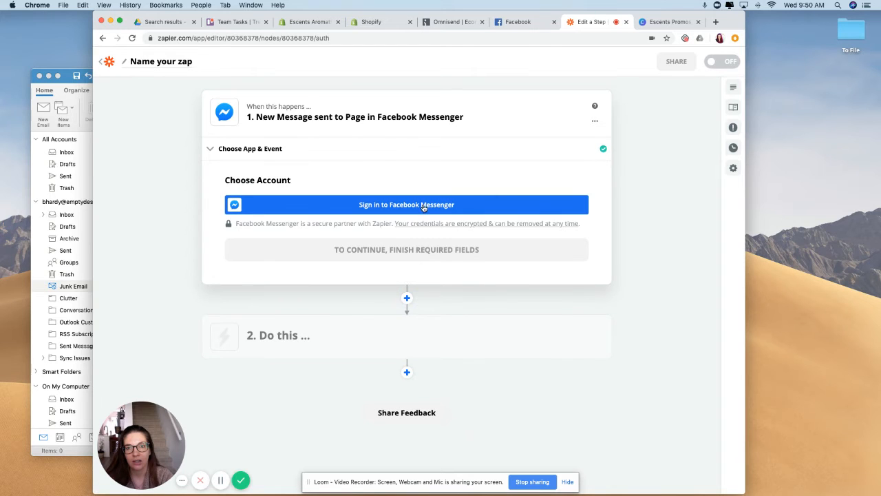
left_click(424, 208)
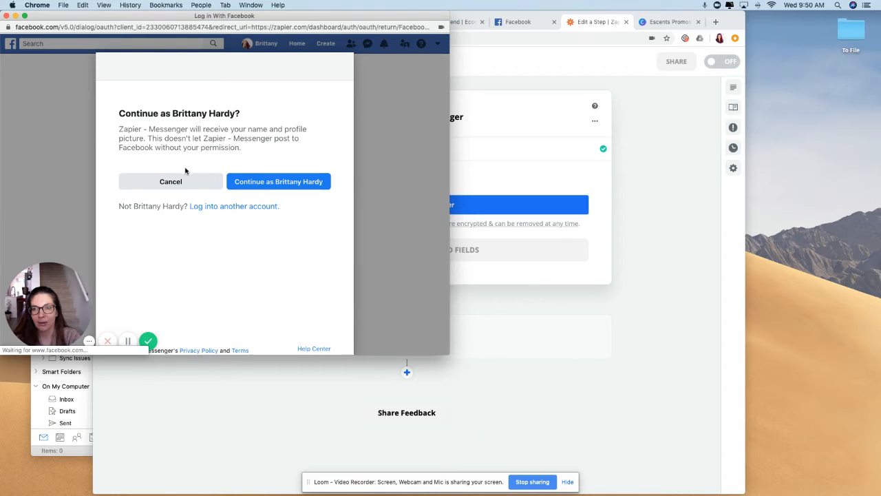
left_click(238, 182)
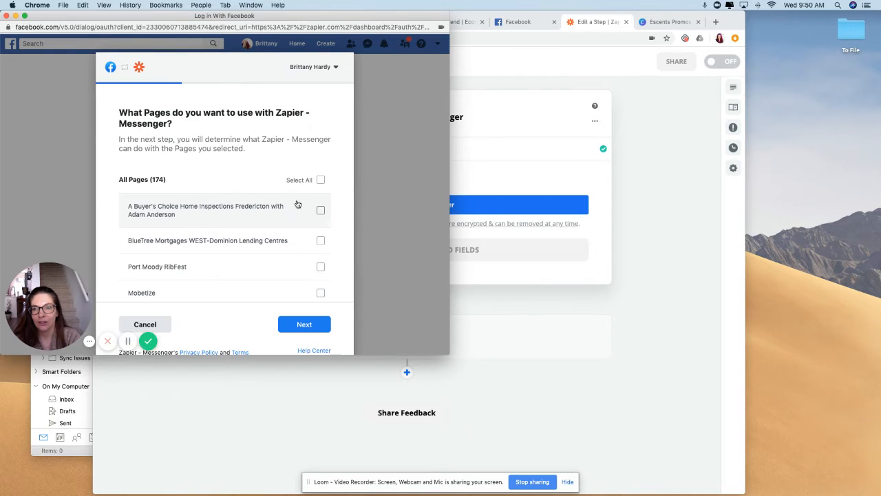
scroll(259, 219, "down", 10)
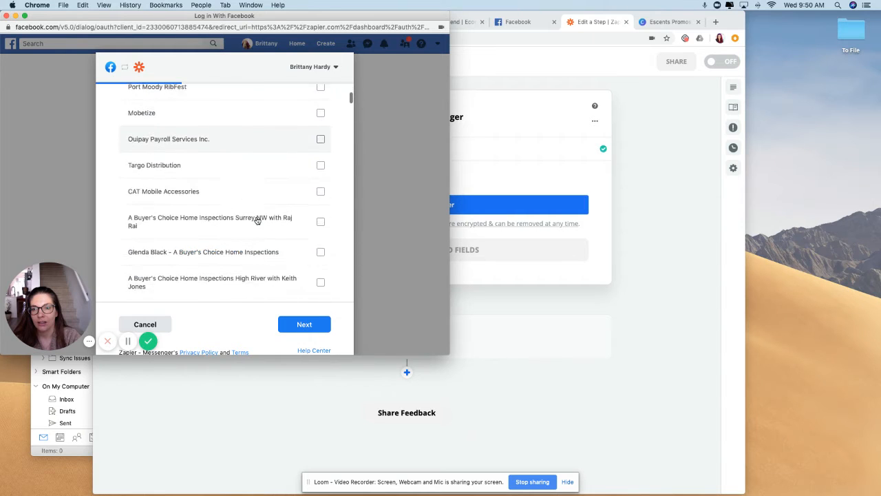
scroll(257, 221, "down", 5)
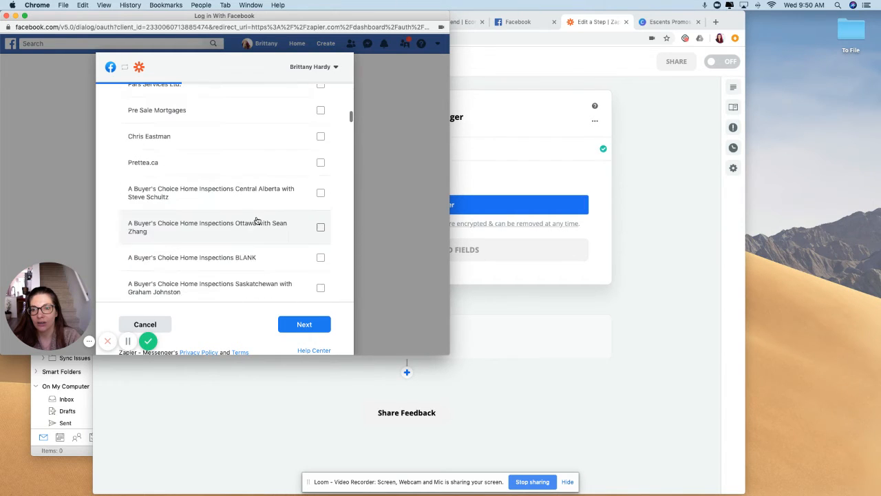
key("super+f")
type("escempty")
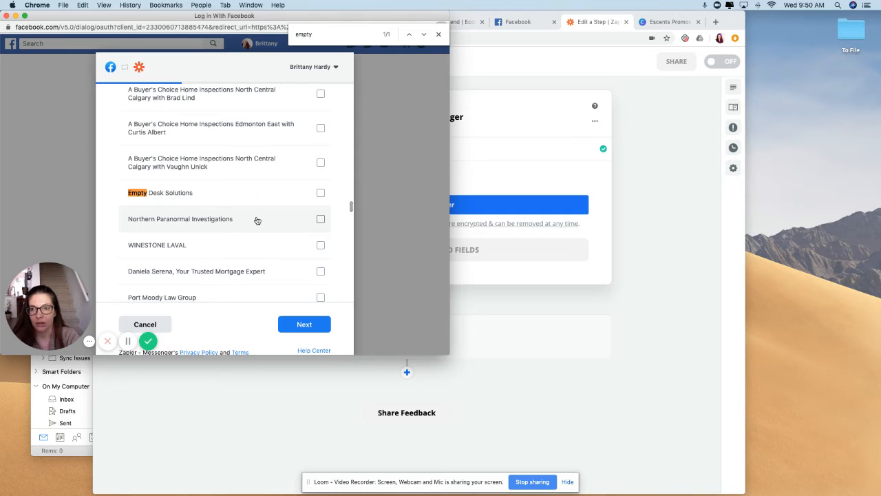
left_click(321, 194)
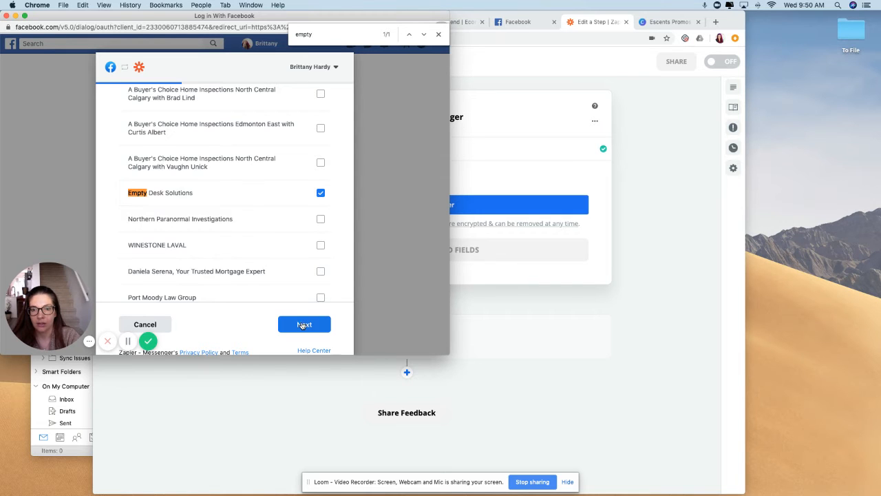
left_click(302, 325)
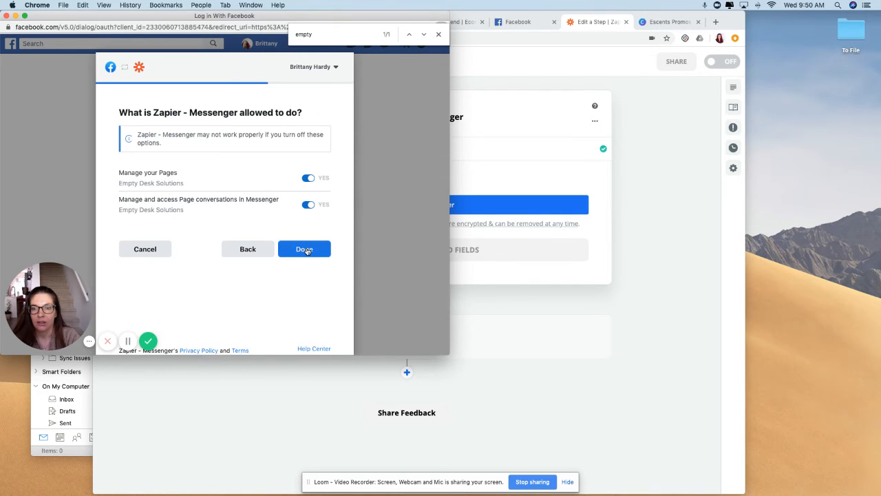
left_click(307, 251)
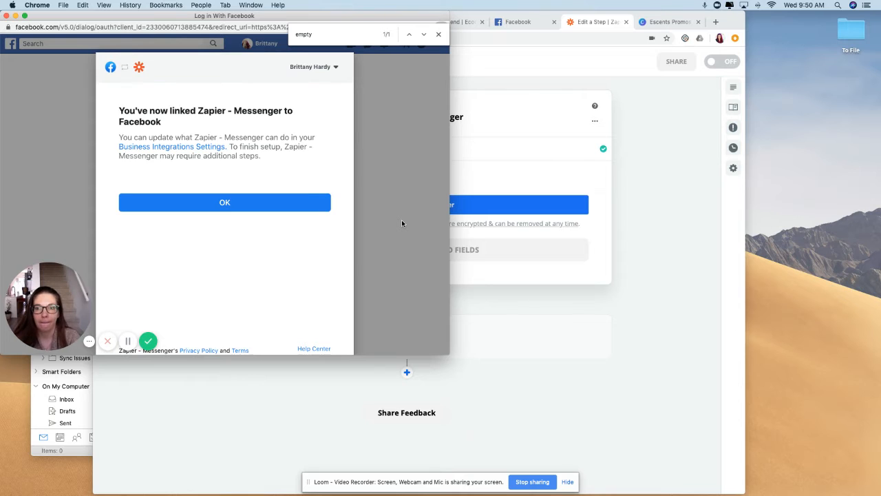
Step: Set the trigger's Page to Empty Desk Solutions and run the trigger test
left_click(290, 203)
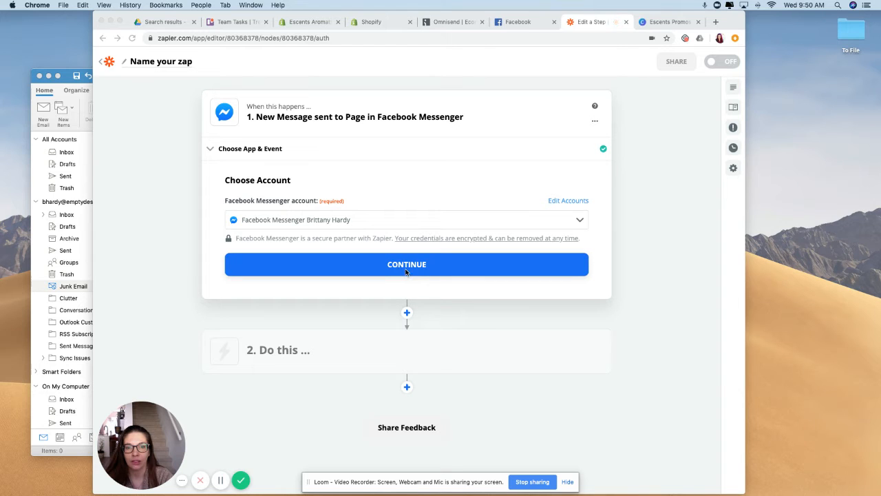
left_click(406, 269)
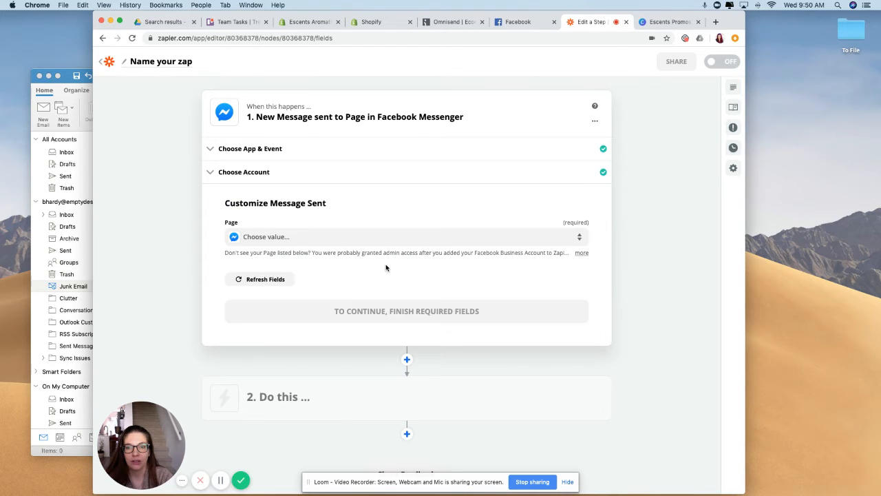
left_click(403, 241)
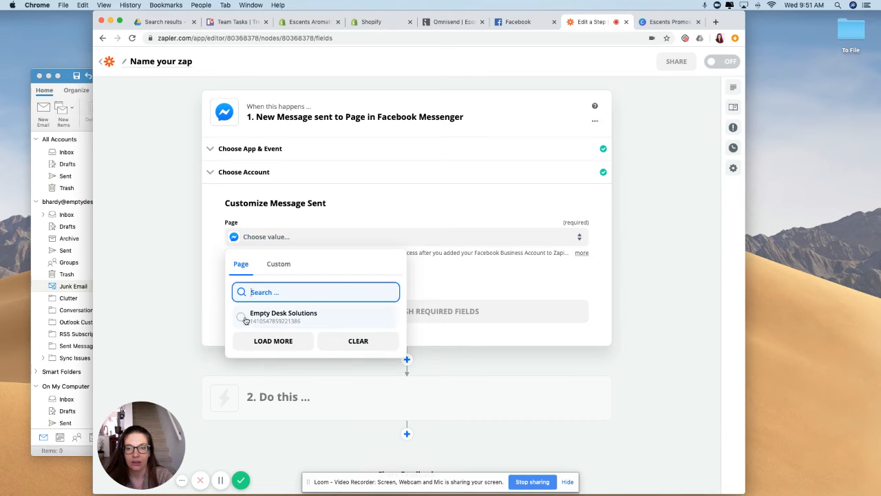
left_click(303, 328)
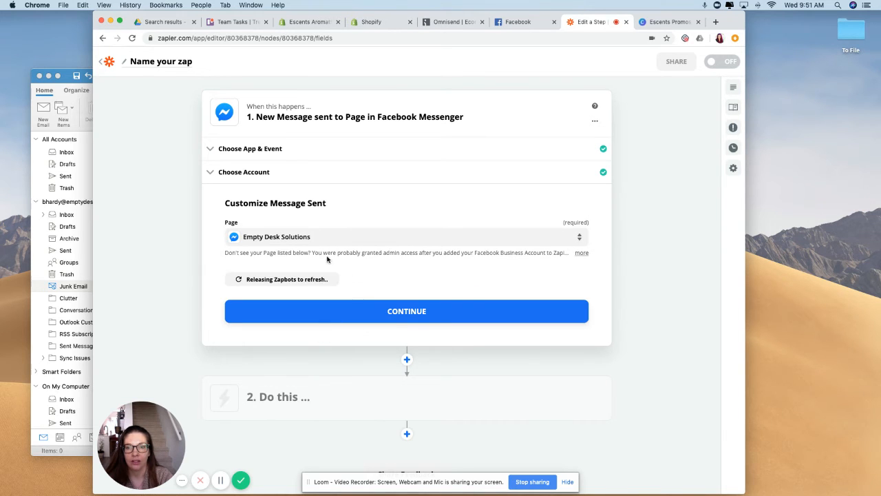
left_click(406, 317)
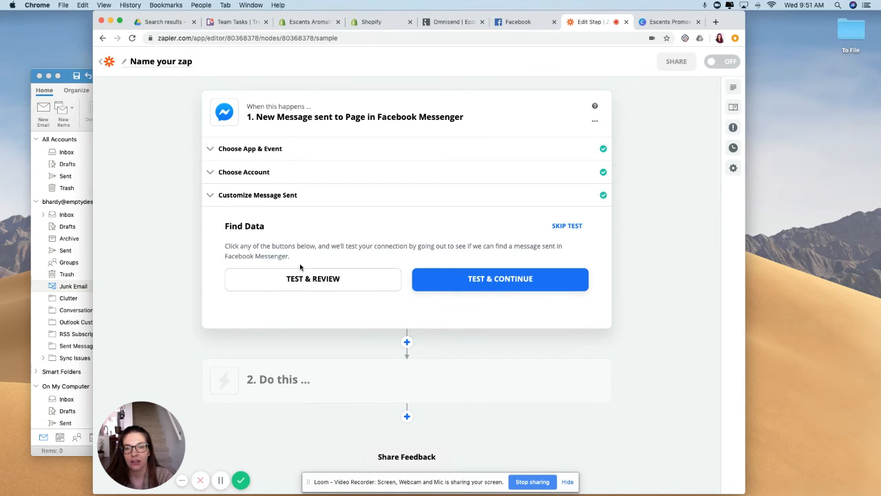
left_click(299, 284)
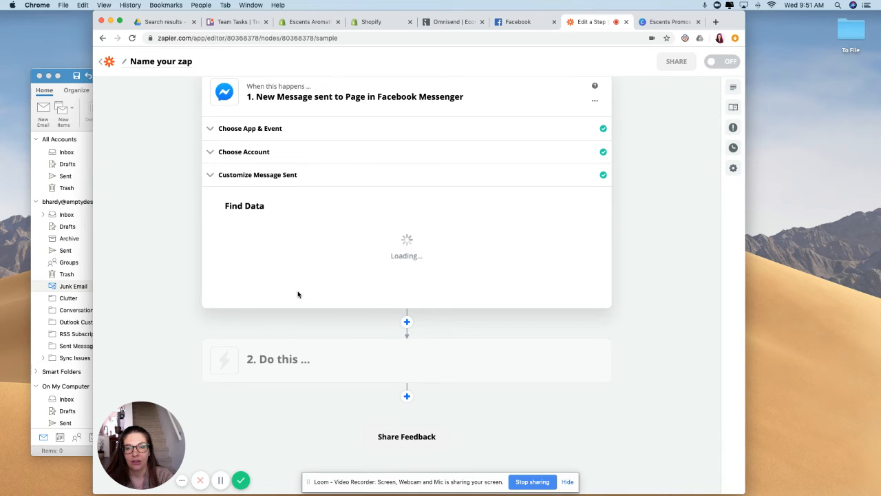
Step: Add Trello as step 2 with Create Card as its action event
scroll(298, 295, "down", 2)
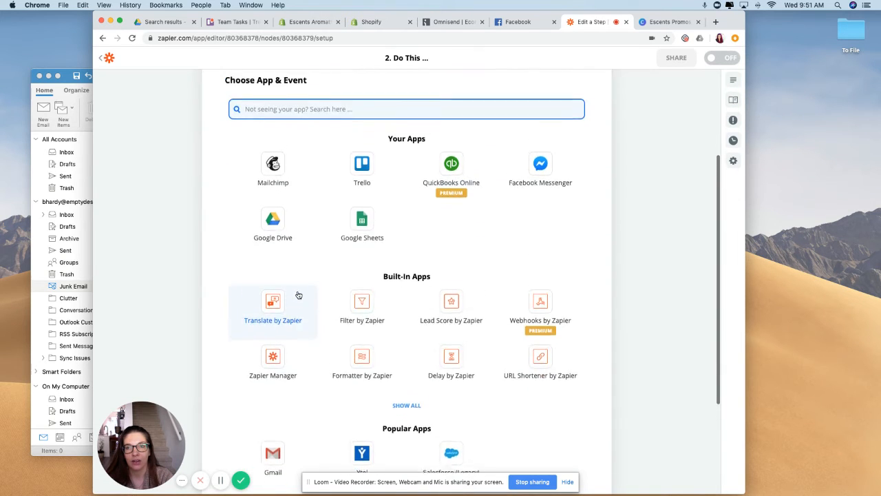
scroll(299, 294, "up", 1)
scroll(298, 295, "up", 1)
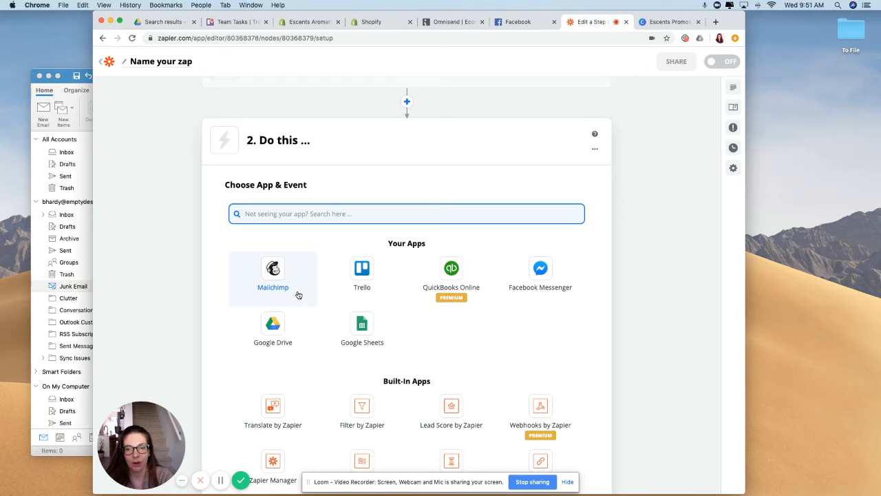
scroll(298, 295, "down", 5)
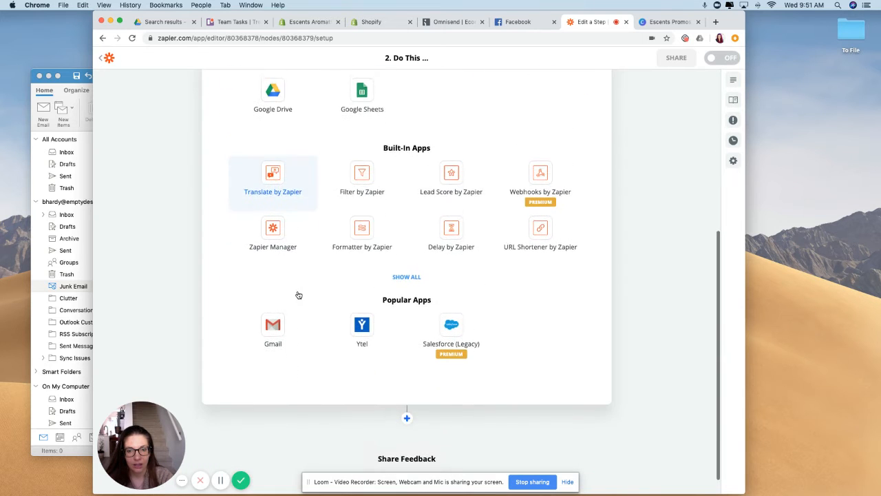
scroll(298, 295, "up", 4)
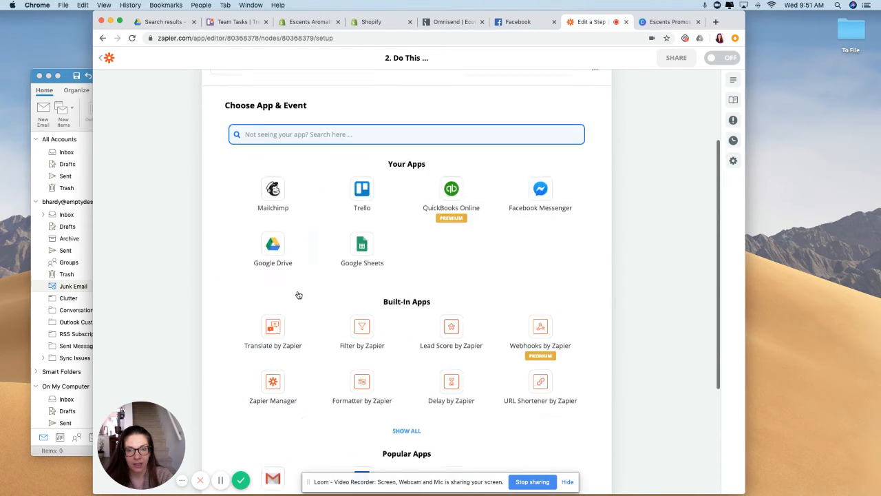
scroll(298, 295, "up", 2)
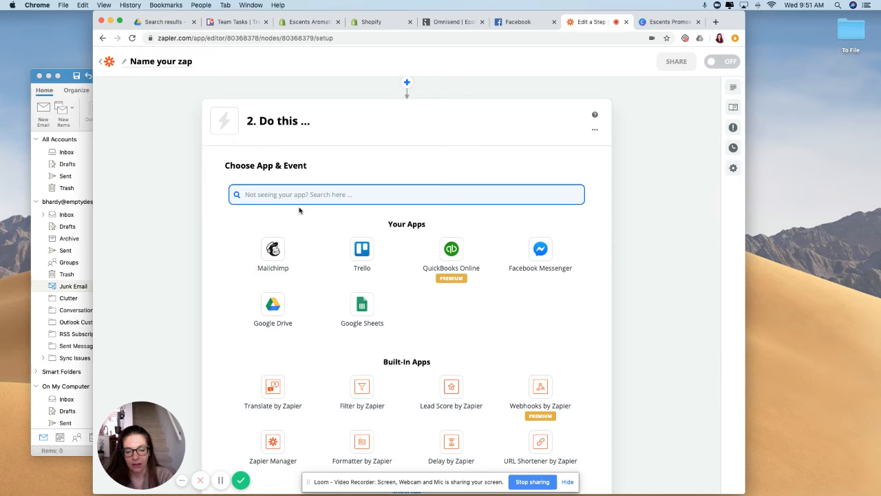
type("trello")
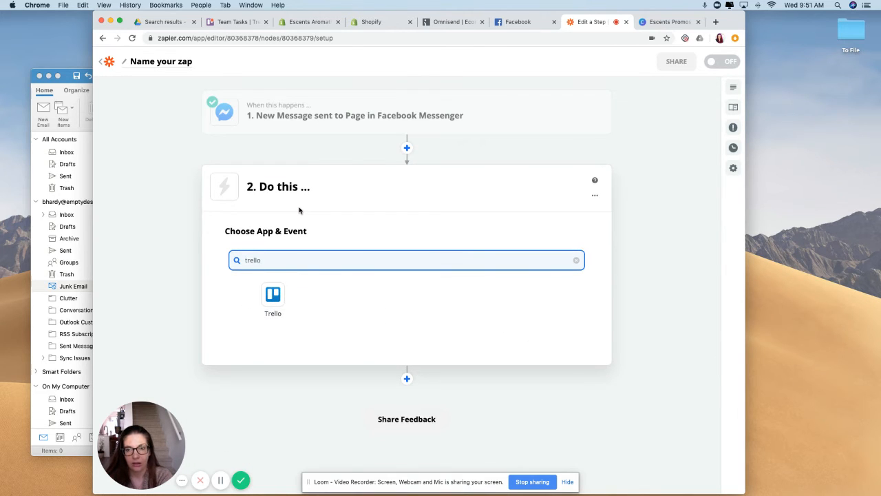
left_click(264, 304)
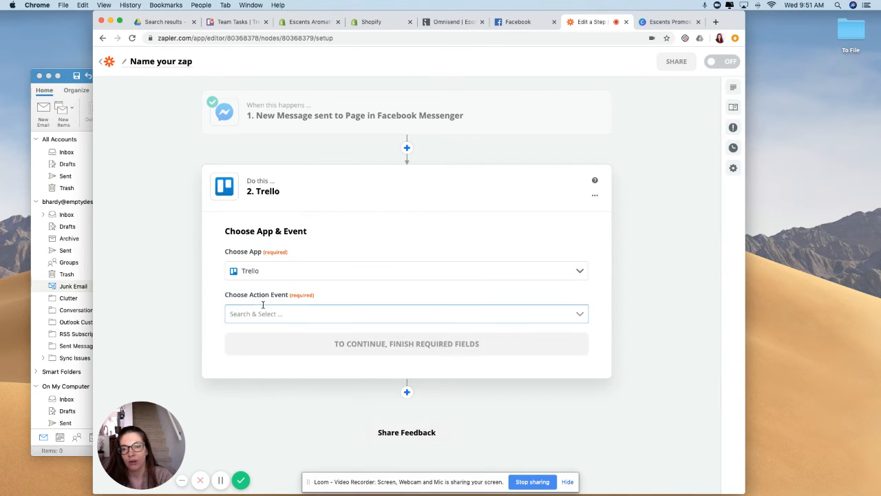
left_click(280, 313)
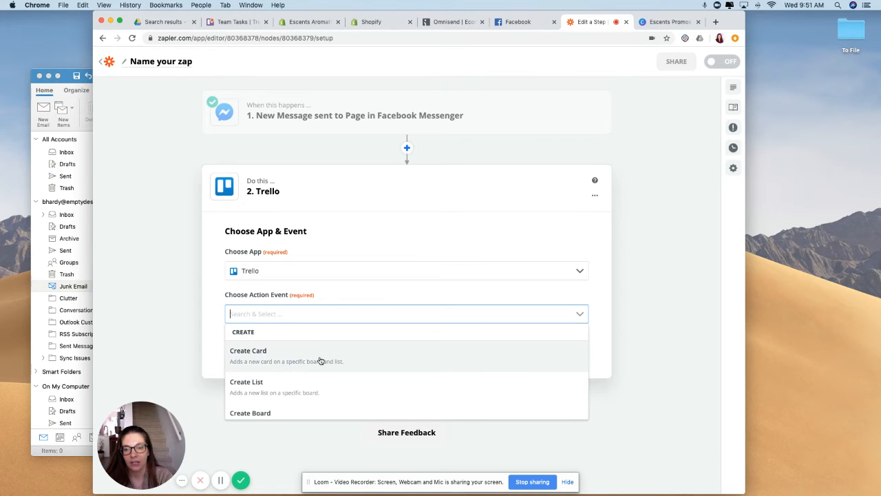
scroll(320, 360, "down", 6)
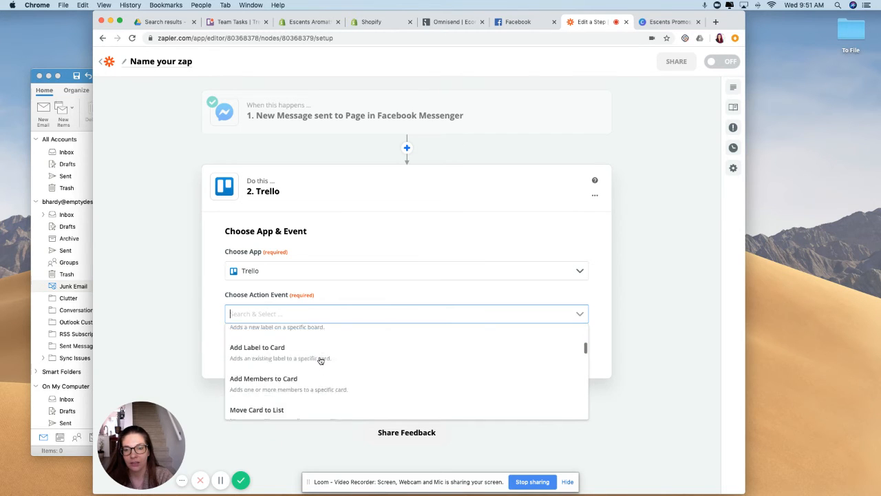
scroll(320, 360, "up", 6)
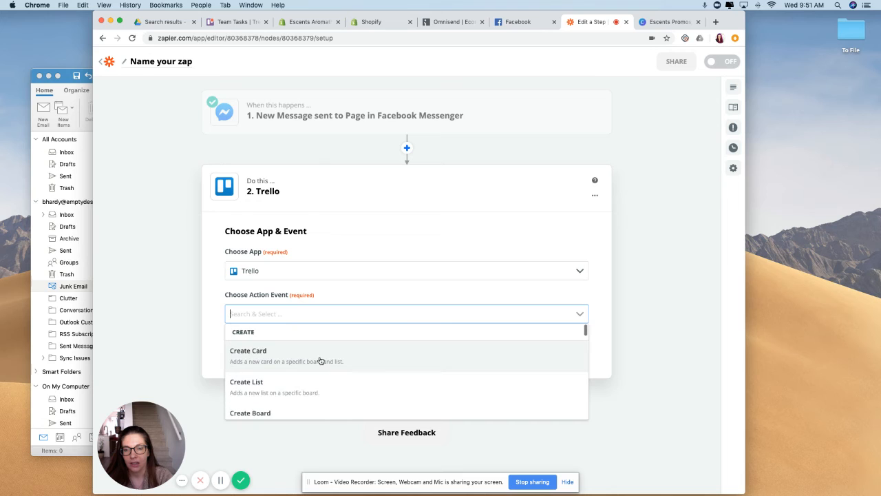
left_click(321, 360)
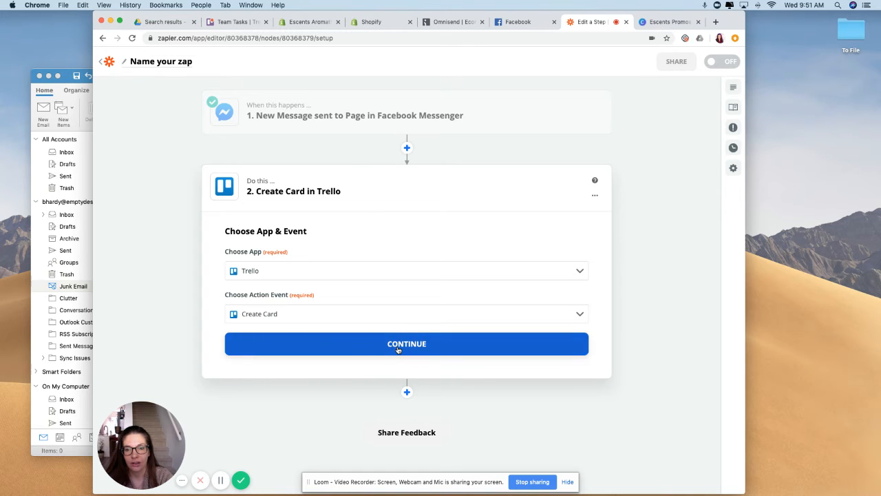
left_click(398, 344)
Step: Leave the Trello Team Tasks board and pass through the Facebook tab back to Zapier's Edit a Step tab
left_click(238, 21)
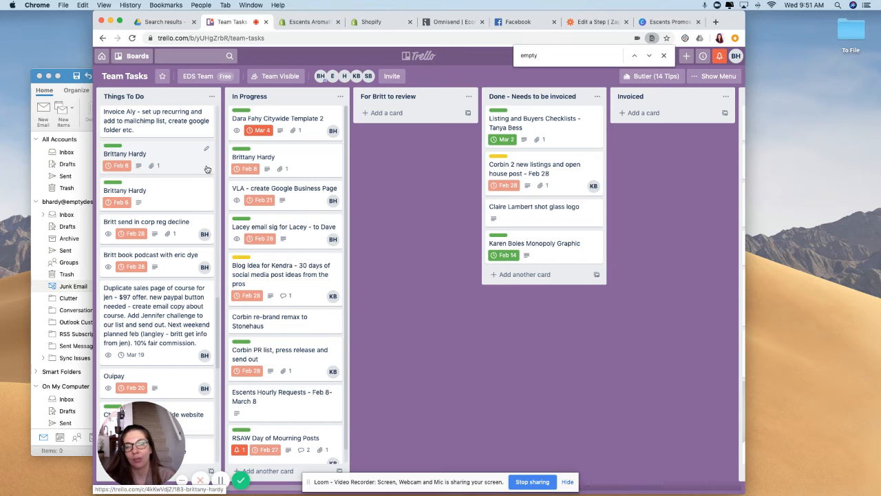
left_click(517, 25)
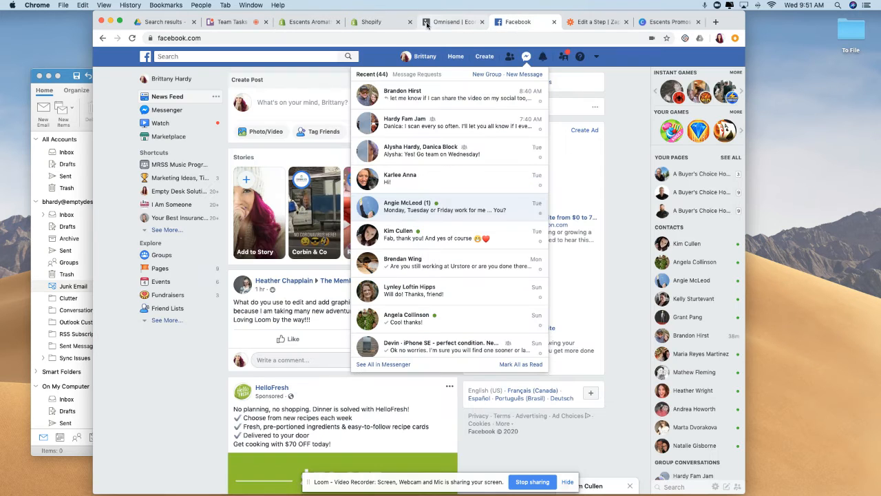
left_click(585, 25)
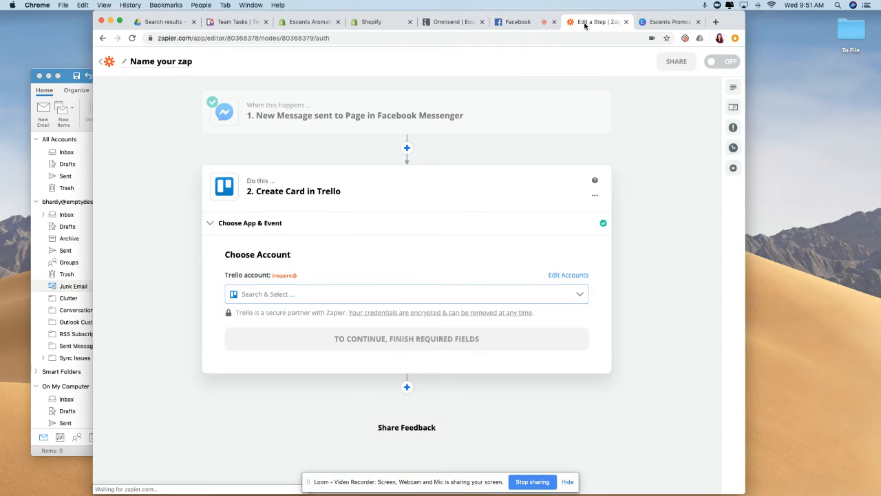
Step: Link the connected Trello account and set the card board to Team Tasks
left_click(390, 297)
left_click(336, 319)
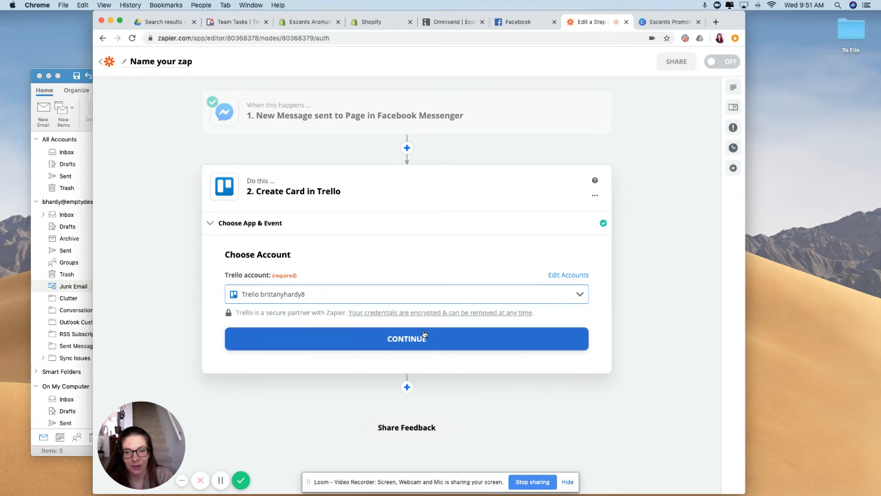
left_click(409, 339)
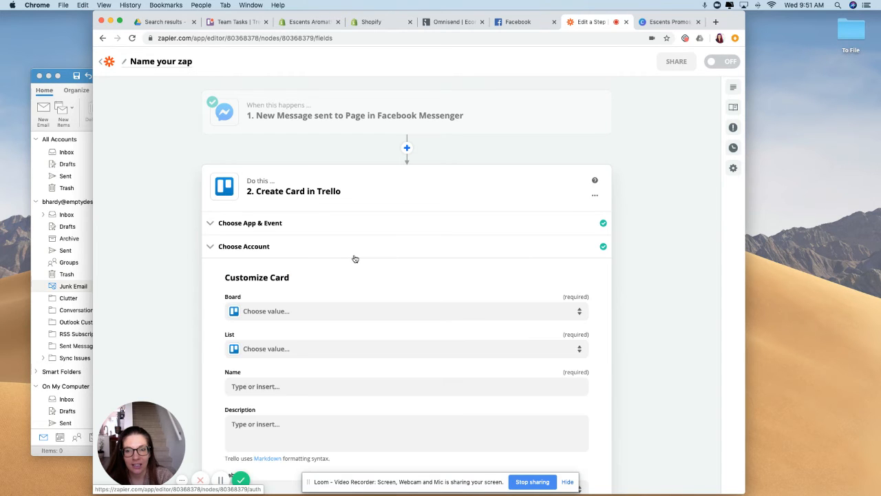
left_click(361, 255)
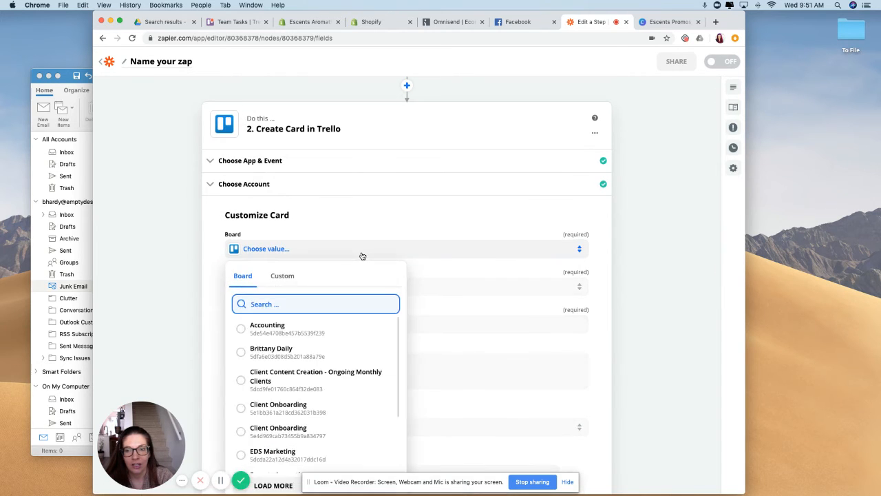
scroll(337, 402, "down", 3)
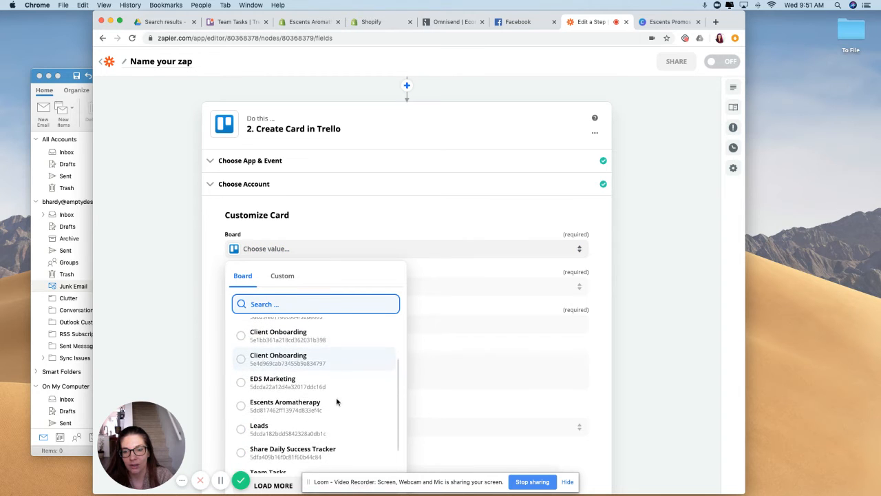
scroll(337, 402, "down", 2)
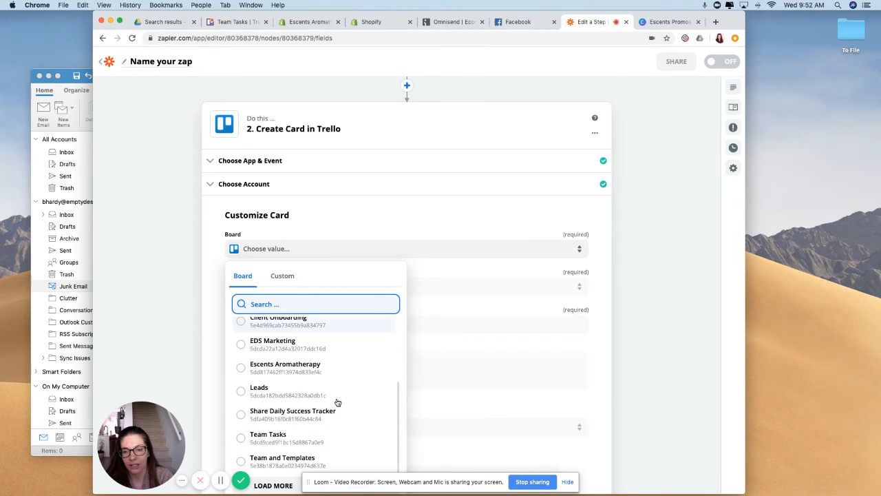
left_click(253, 441)
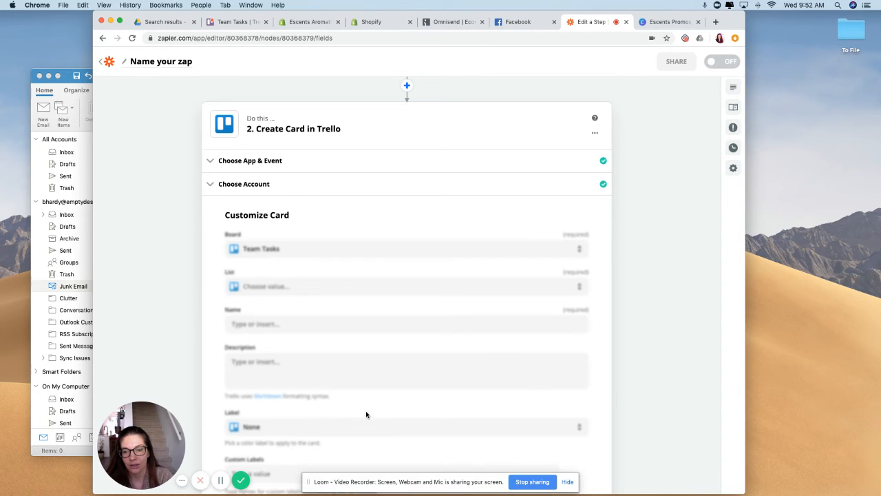
Step: Map card Name to Sender Full Name and Description to Message Text from Messenger
left_click(354, 323)
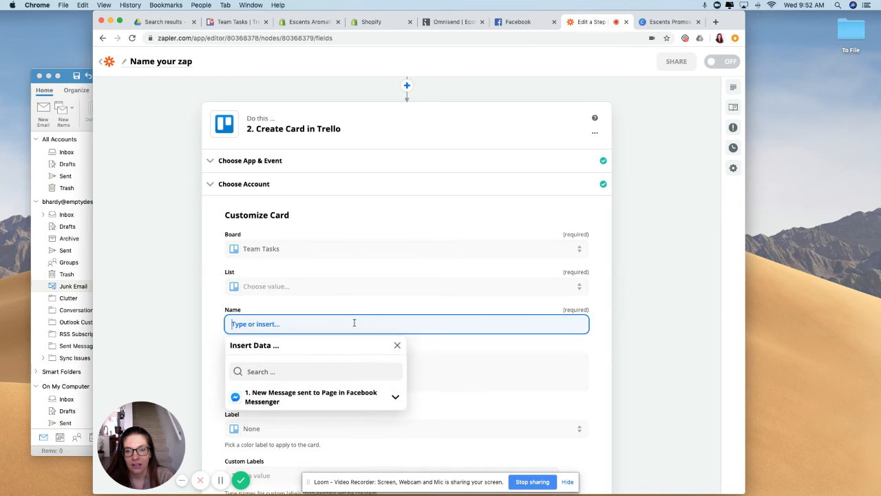
left_click(338, 403)
scroll(356, 397, "down", 2)
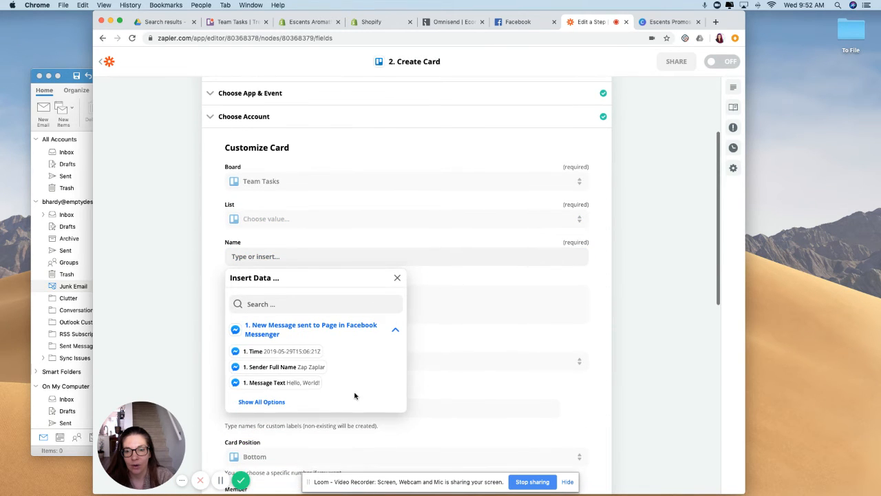
left_click(303, 369)
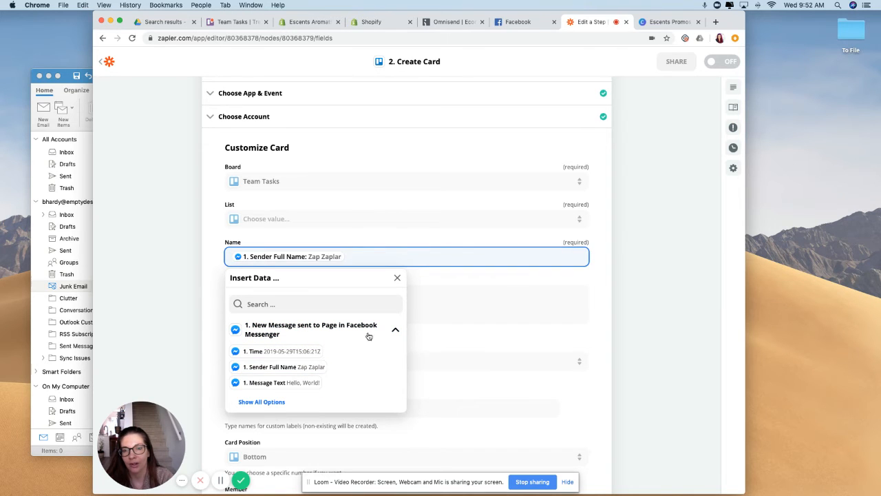
left_click(447, 286)
left_click(405, 299)
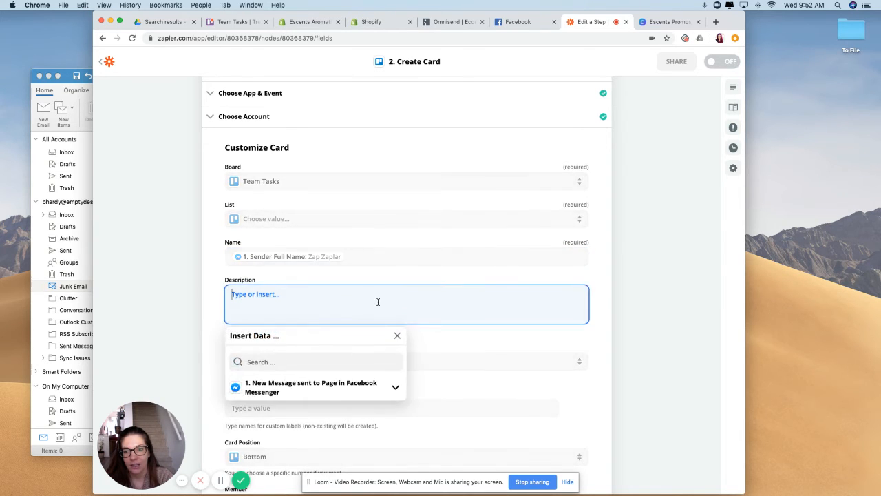
left_click(334, 388)
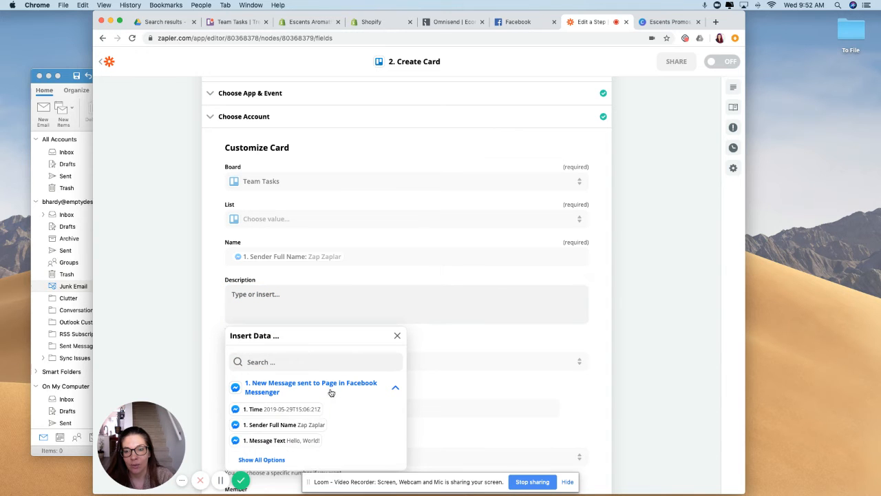
left_click(307, 440)
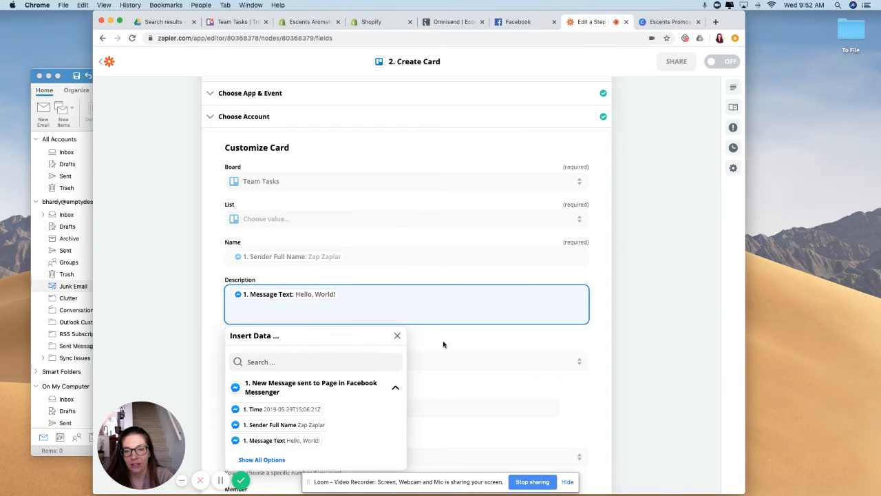
Step: Give new cards a Blue label and place them at the Top position
scroll(441, 343, "down", 2)
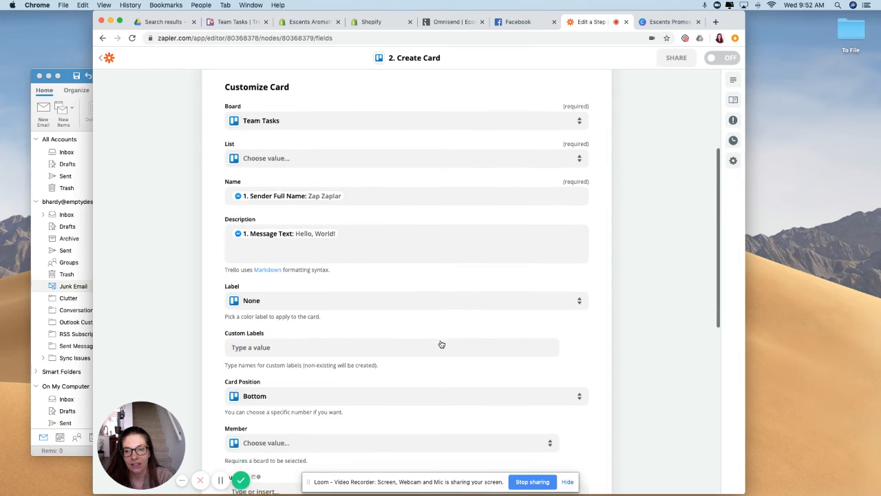
scroll(441, 339, "down", 1)
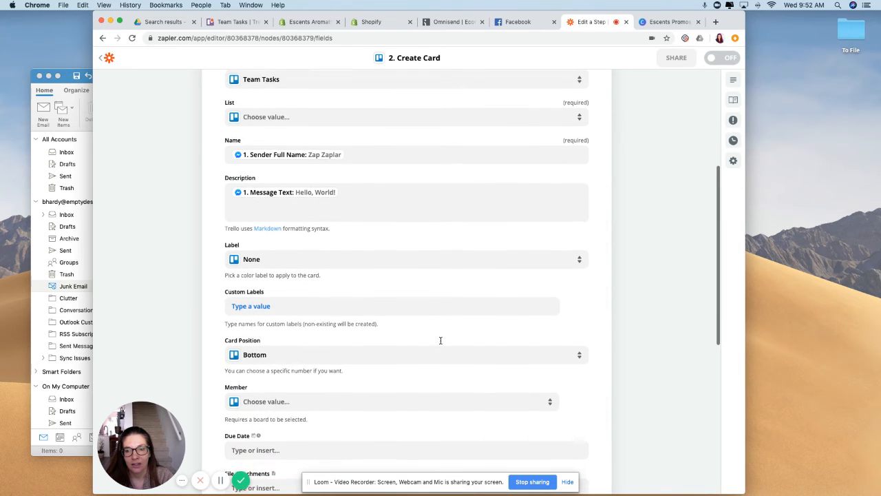
left_click(419, 263)
scroll(344, 372, "down", 3)
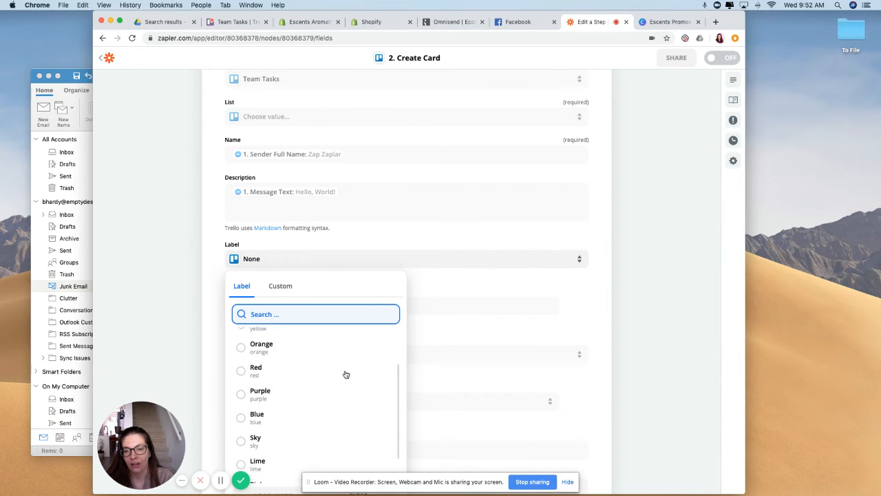
left_click(243, 411)
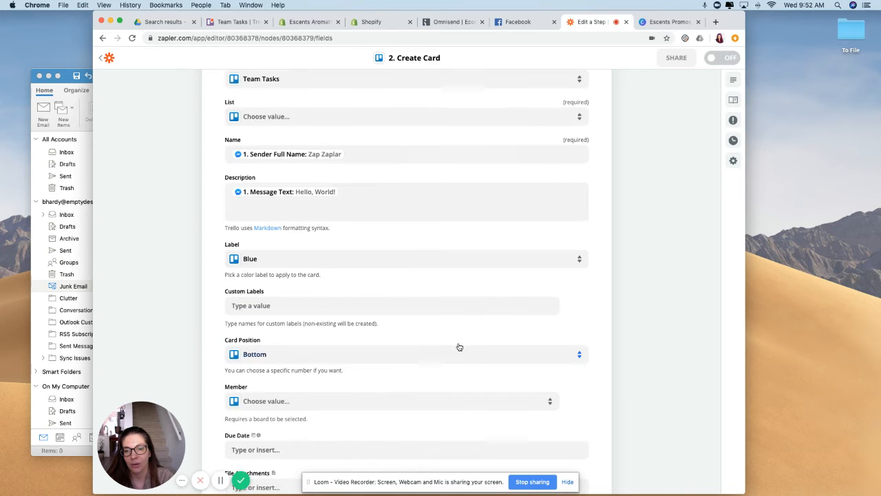
scroll(424, 328, "down", 3)
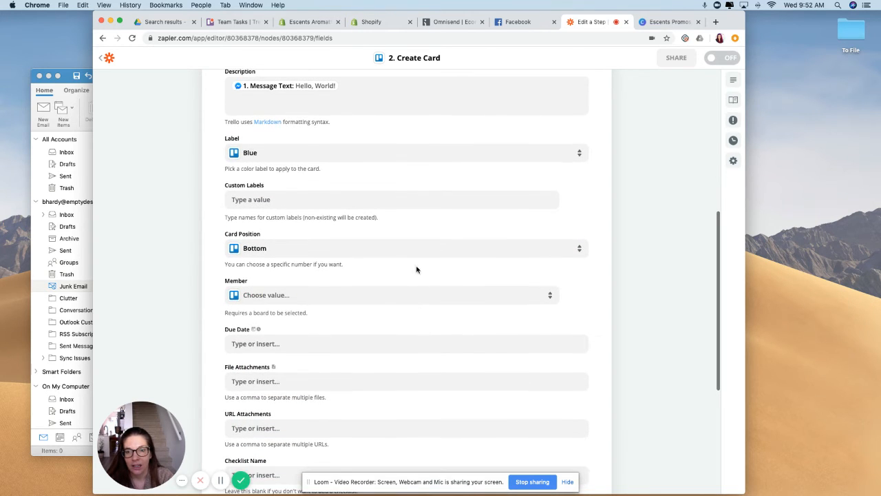
left_click(417, 250)
left_click(254, 327)
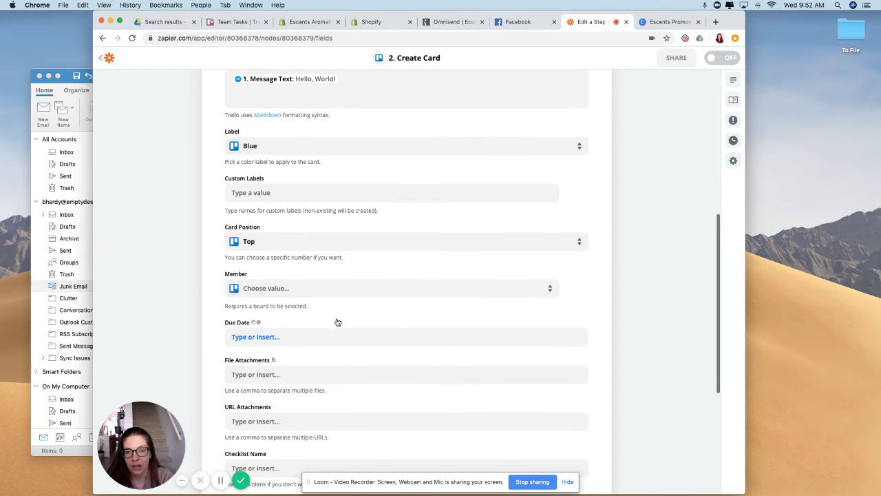
Step: Use the Messenger message Time as the card's Due Date
scroll(355, 336, "down", 2)
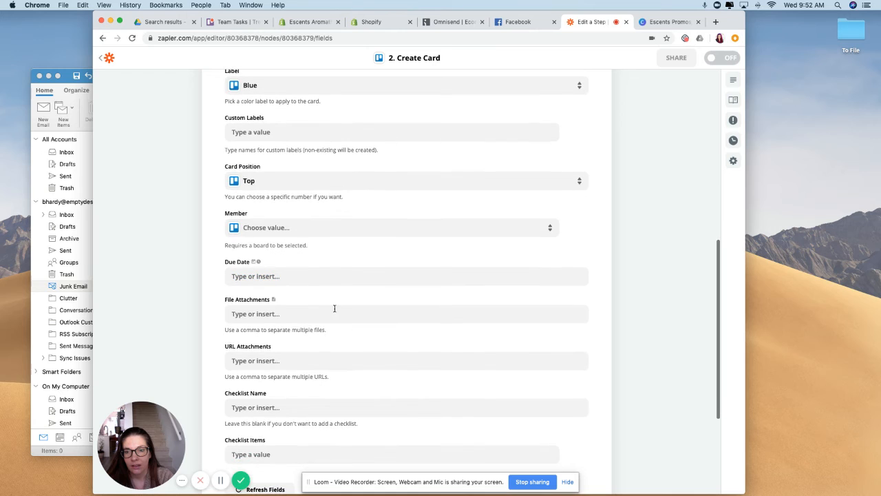
left_click(313, 274)
left_click(299, 348)
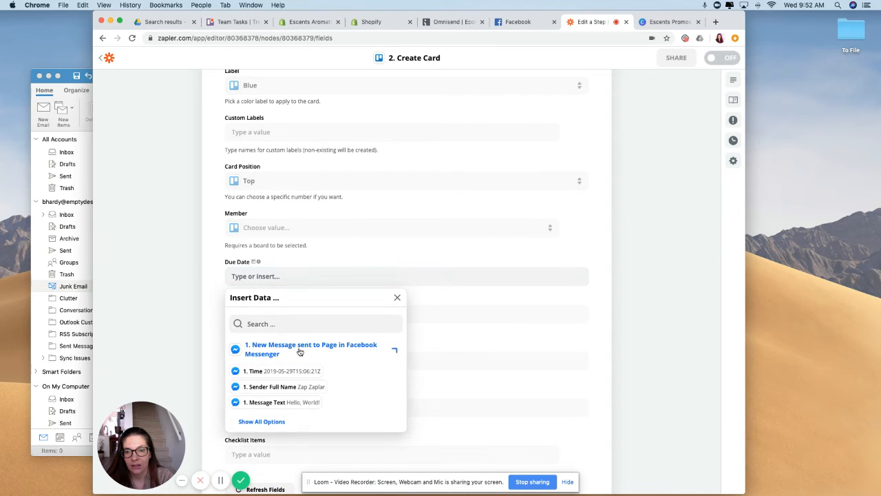
left_click(299, 369)
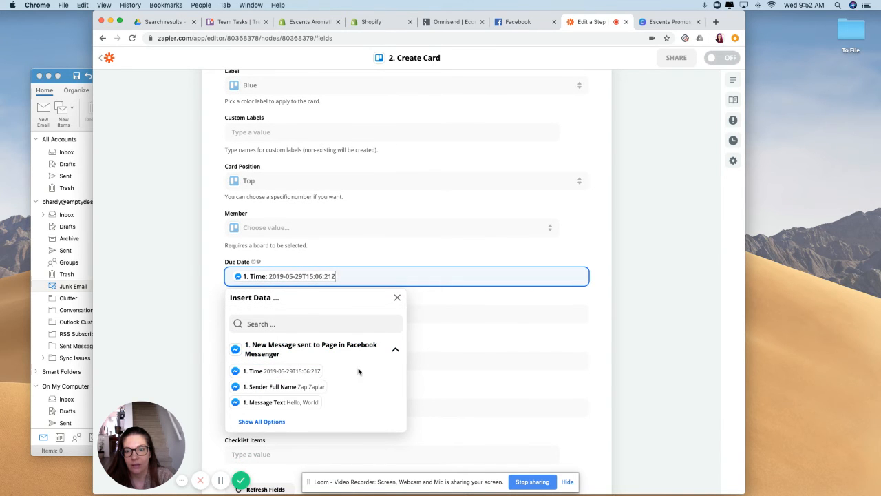
left_click(464, 305)
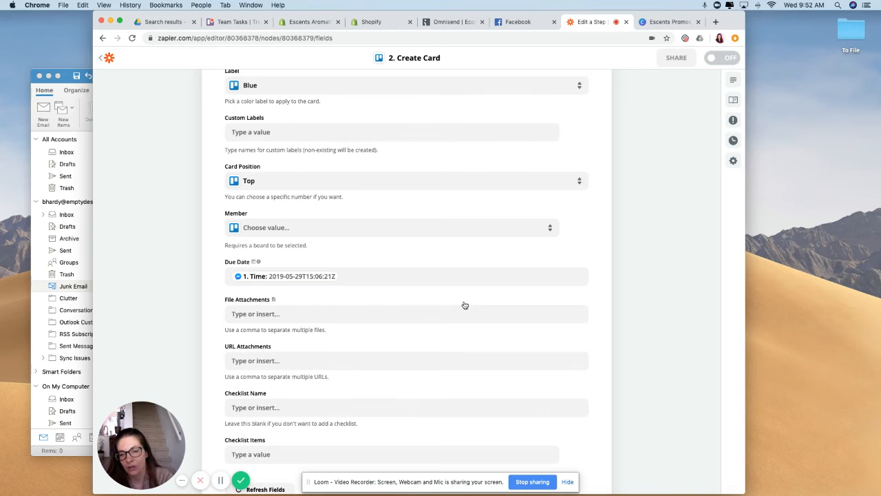
Step: Browse all Messenger data fields for File Attachments, then close the picker without inserting any
scroll(465, 305, "down", 3)
scroll(465, 305, "down", 2)
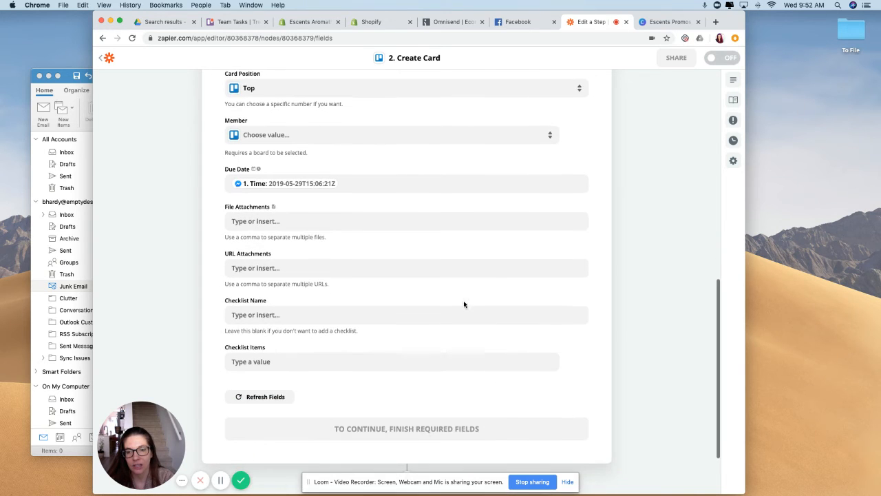
scroll(455, 342, "down", 1)
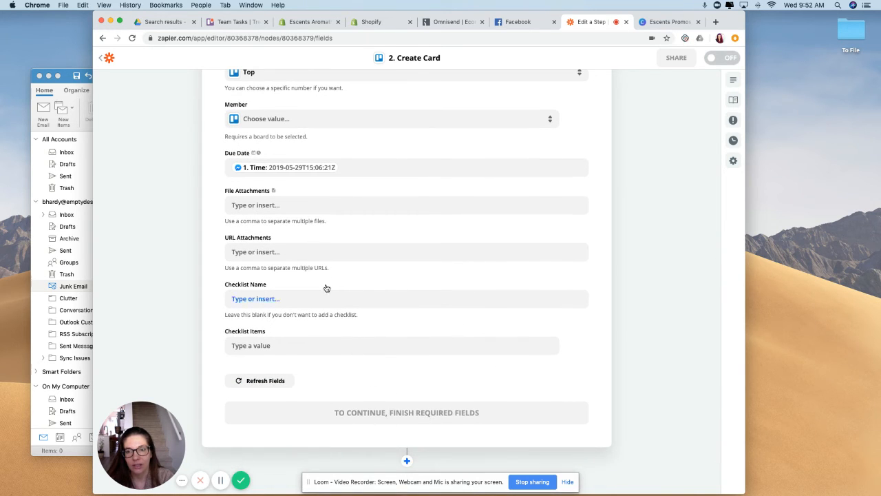
scroll(335, 241, "up", 7)
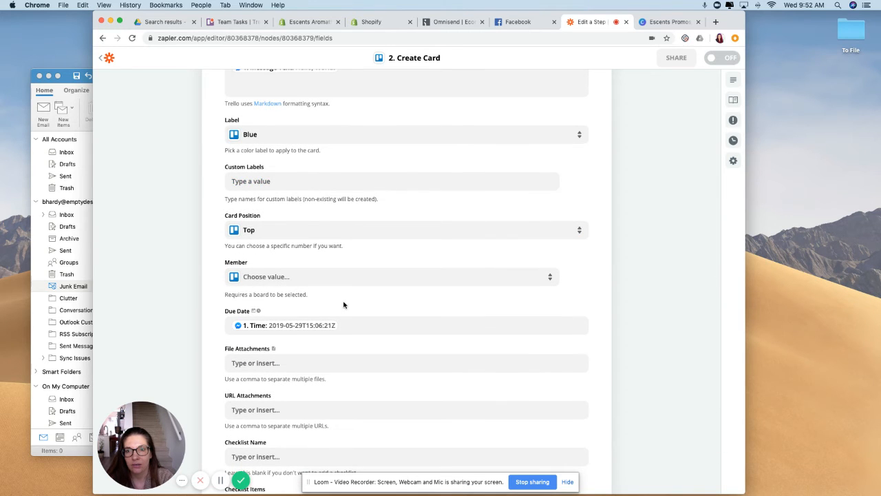
scroll(342, 303, "down", 4)
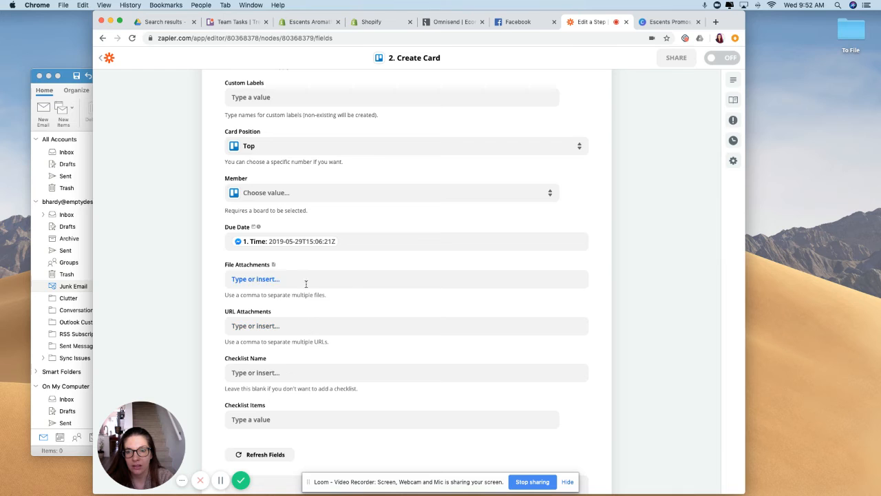
left_click(306, 281)
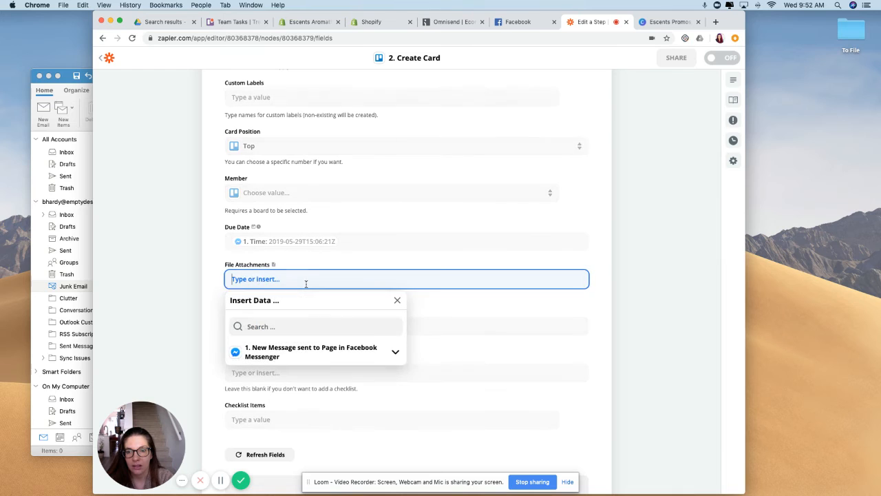
left_click(396, 352)
left_click(273, 424)
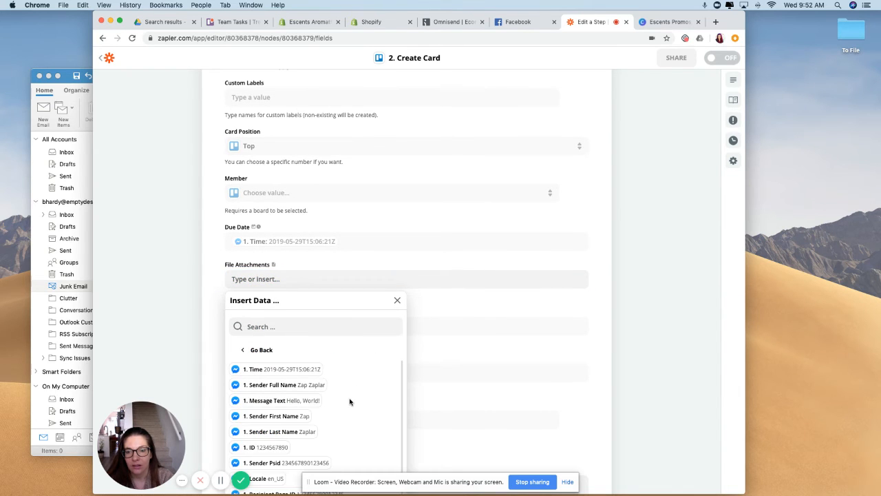
scroll(350, 402, "down", 2)
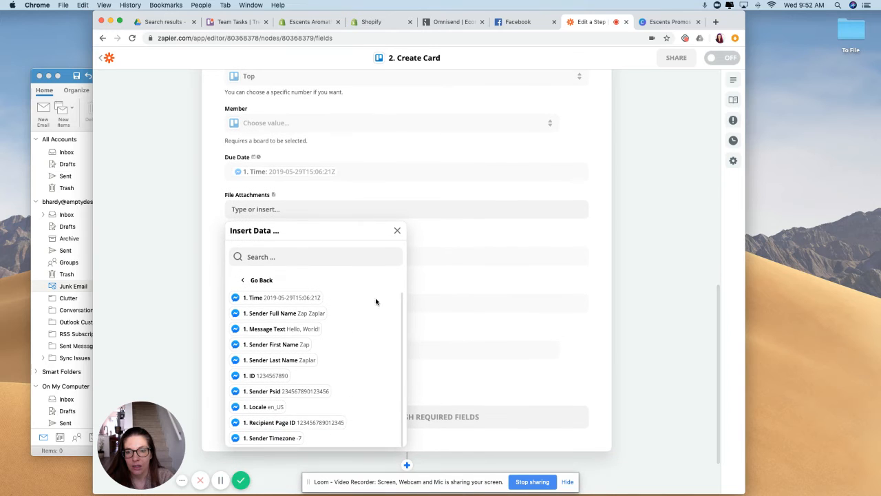
left_click(398, 230)
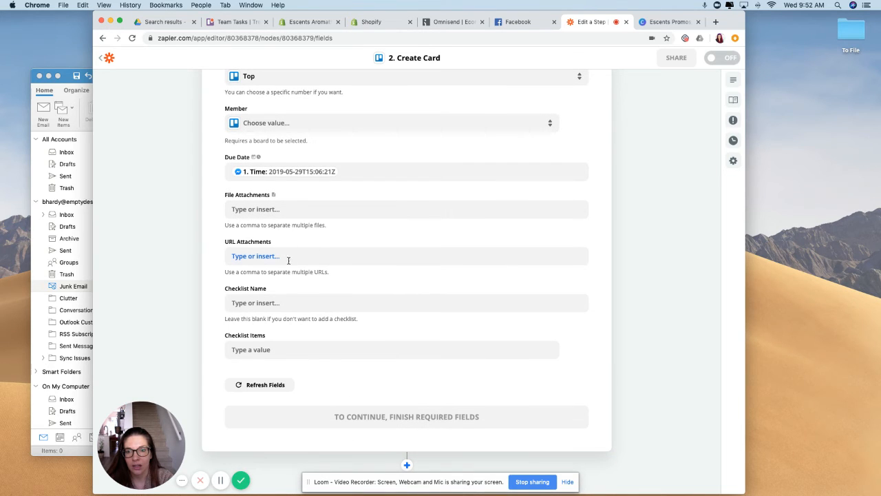
Step: Refresh the Trello card fields and return to the top of the Customize Card form
left_click(287, 385)
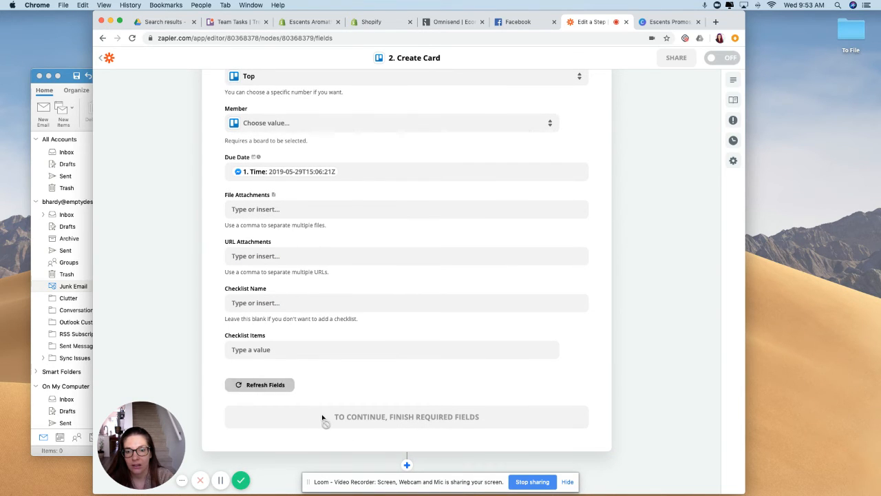
left_click(289, 387)
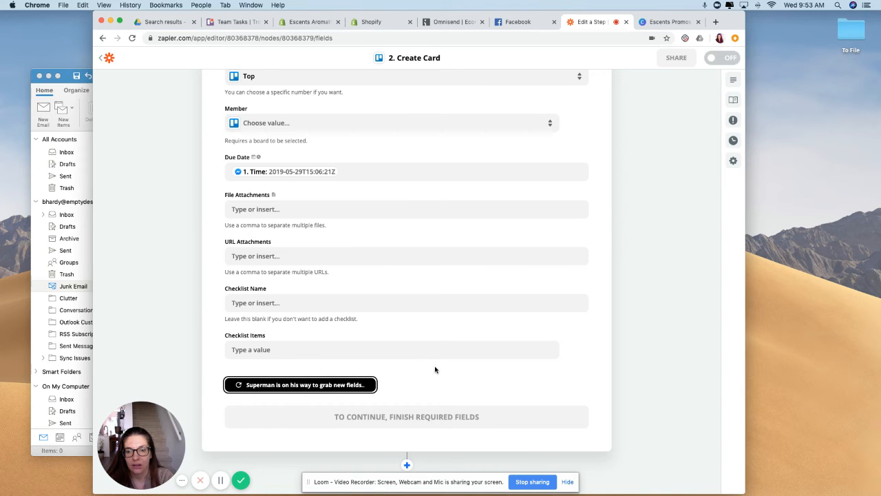
scroll(437, 363, "up", 9)
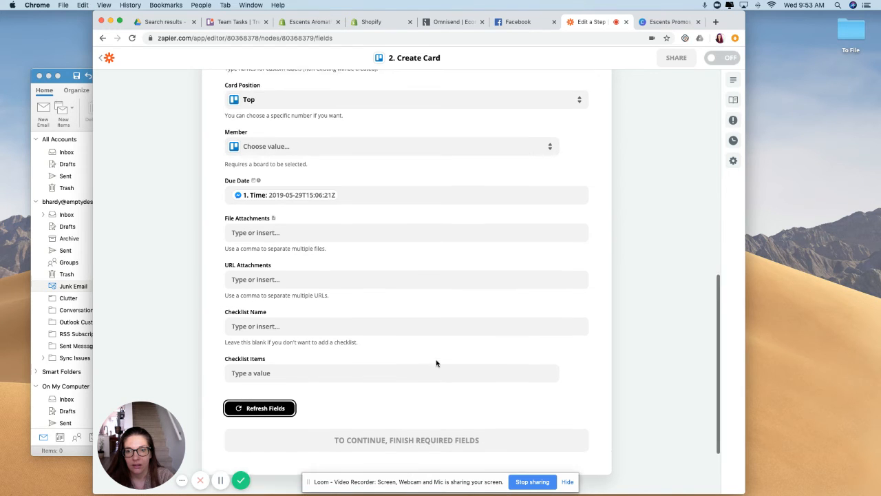
scroll(437, 363, "up", 2)
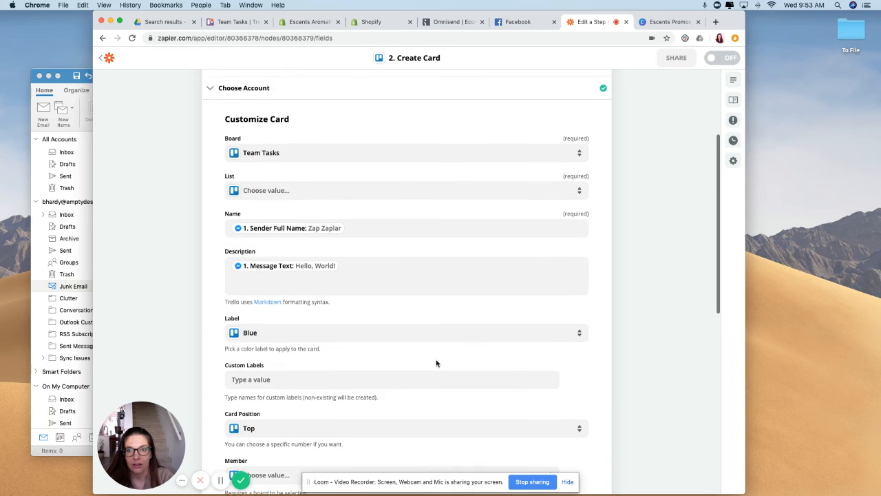
Step: Set the card List to Things To Do and continue to testing
left_click(391, 195)
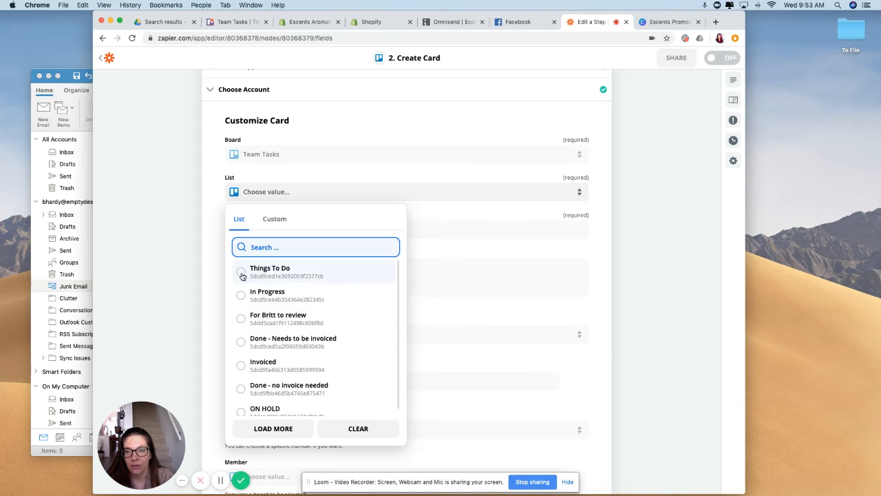
left_click(313, 272)
scroll(397, 346, "down", 10)
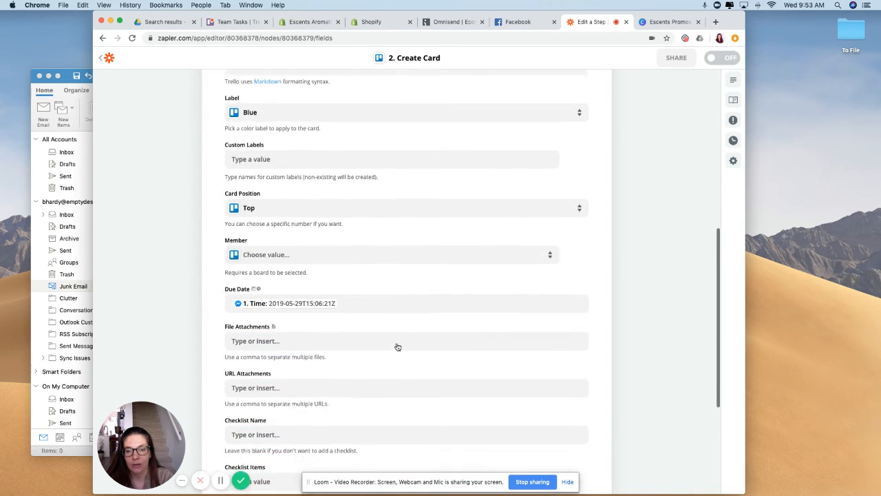
left_click(400, 348)
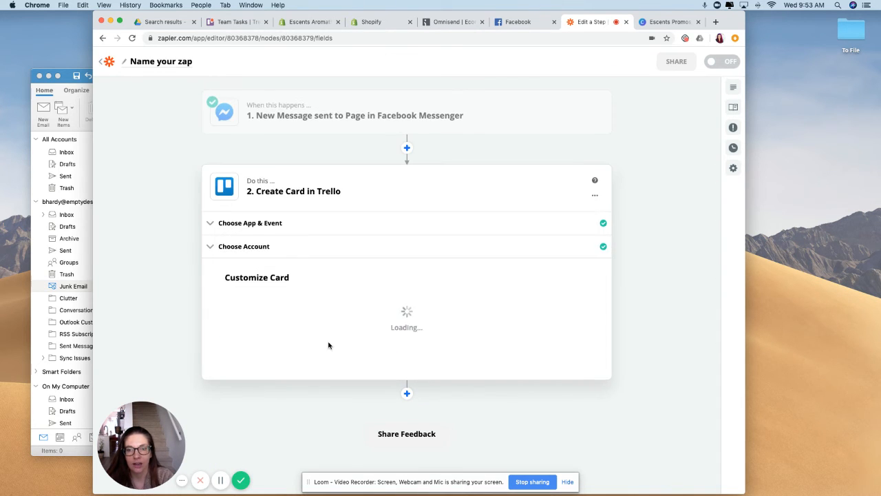
Step: Send a test card to Trello, then switch to the Team Tasks board to check it
scroll(329, 346, "down", 1)
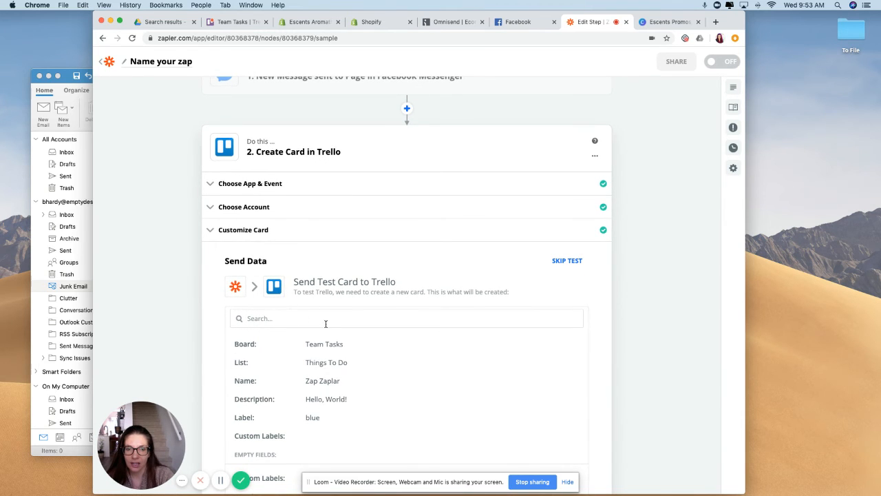
scroll(326, 323, "down", 5)
scroll(354, 325, "down", 1)
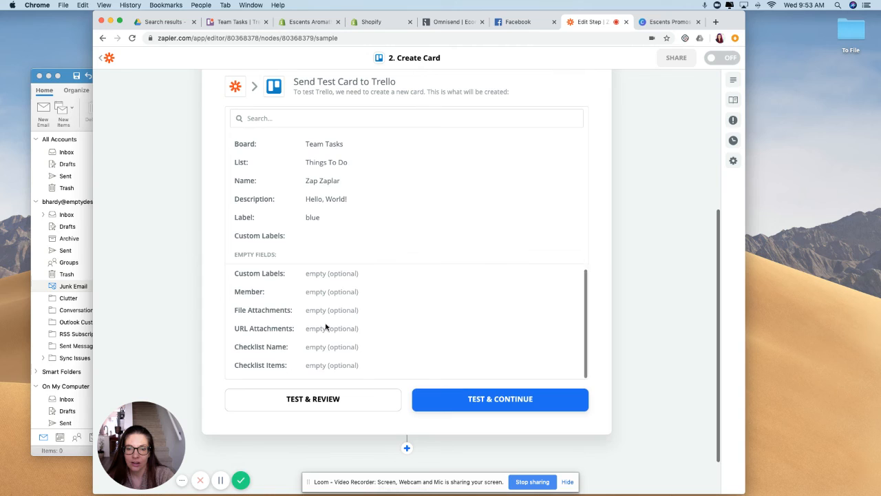
left_click(400, 395)
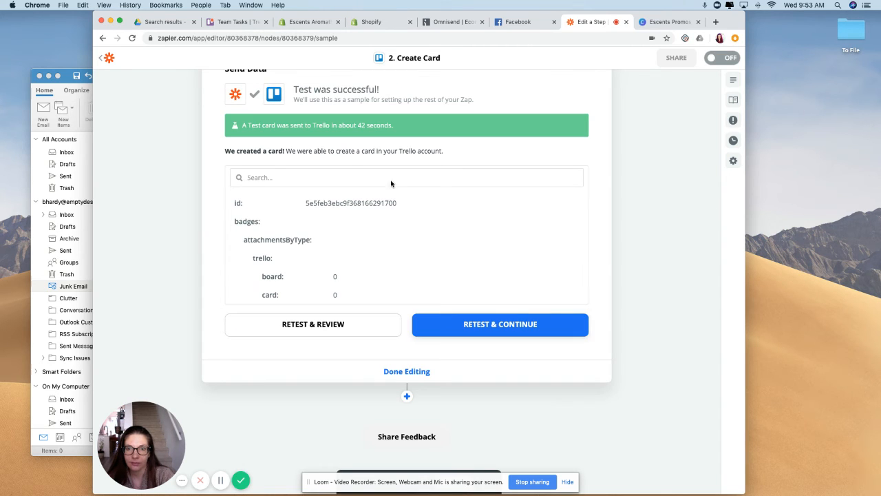
left_click(234, 21)
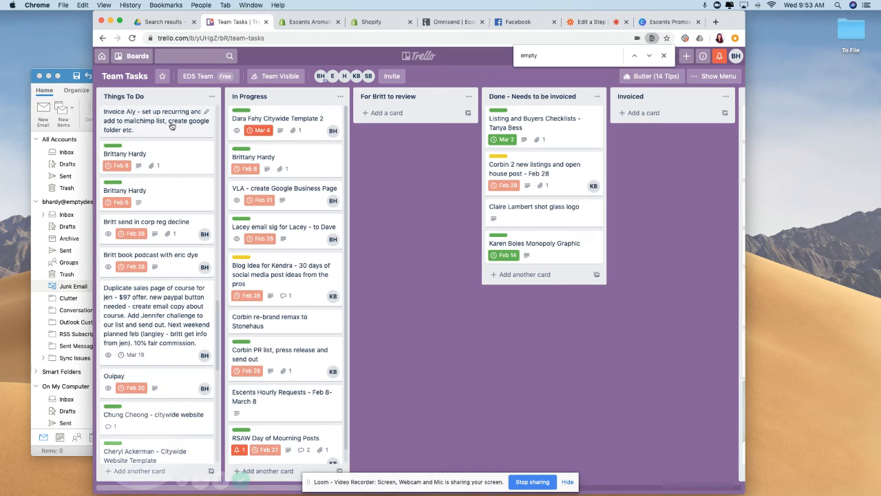
Step: Inspect the new blue-labelled test card in Things To Do without changes, then return to Zapier
scroll(165, 124, "up", 10)
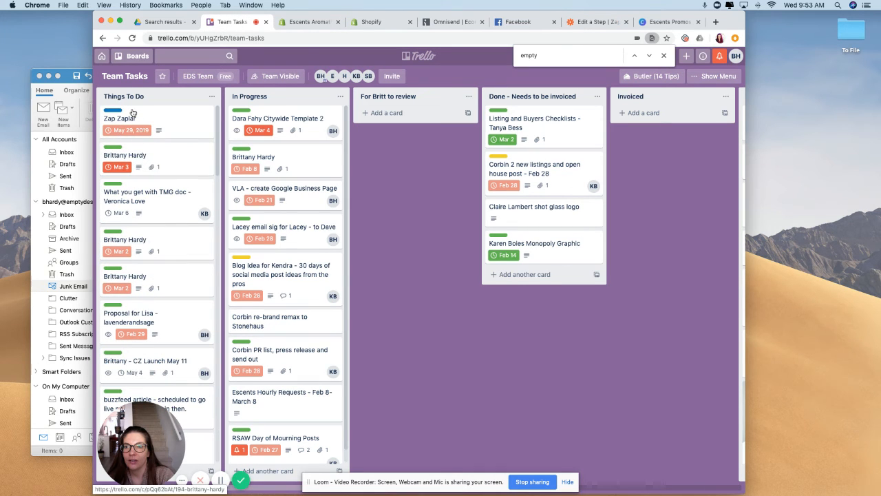
left_click(166, 123)
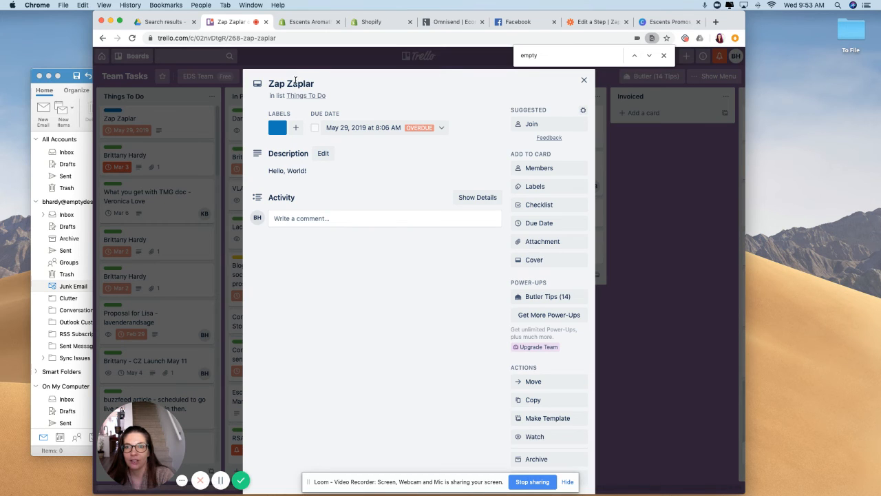
left_click(323, 83)
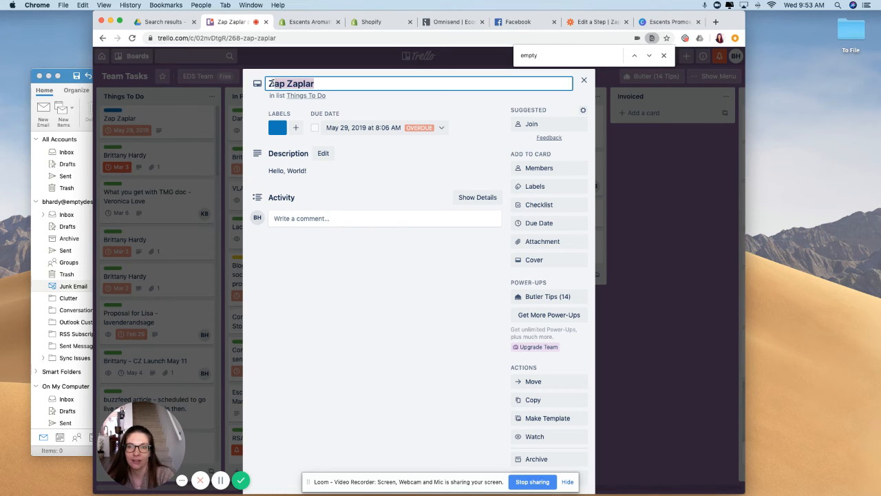
left_click(414, 179)
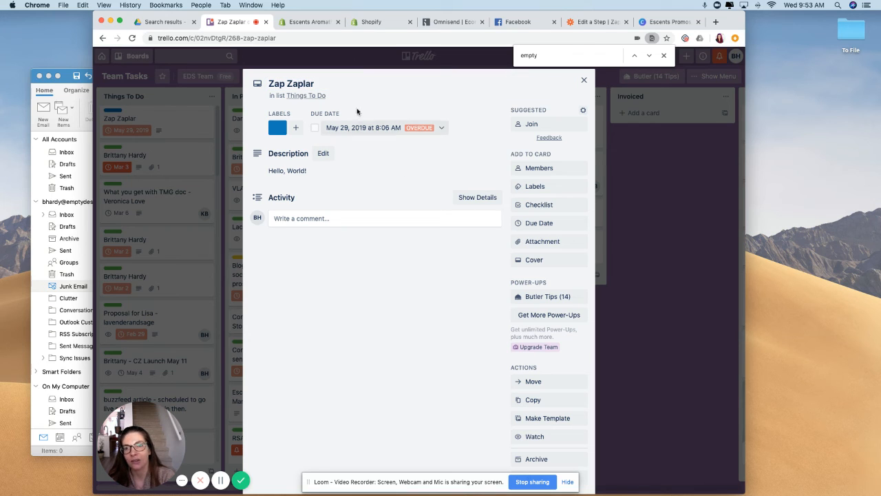
left_click(583, 80)
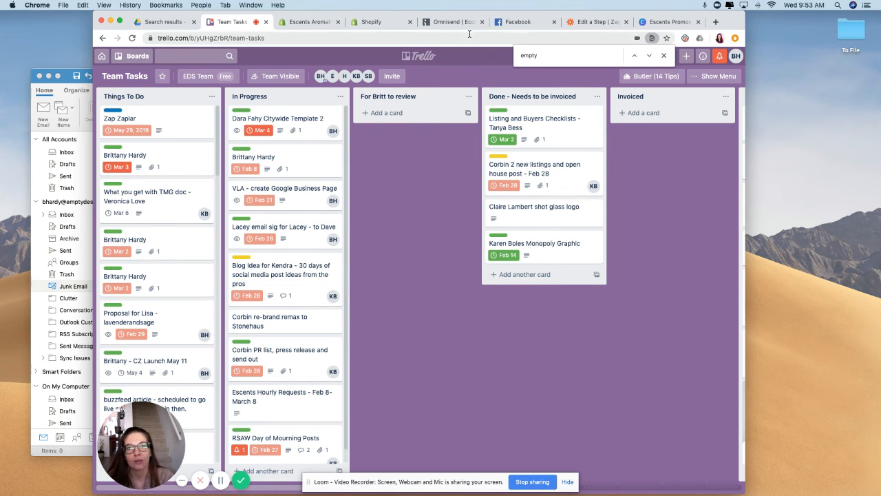
left_click(591, 22)
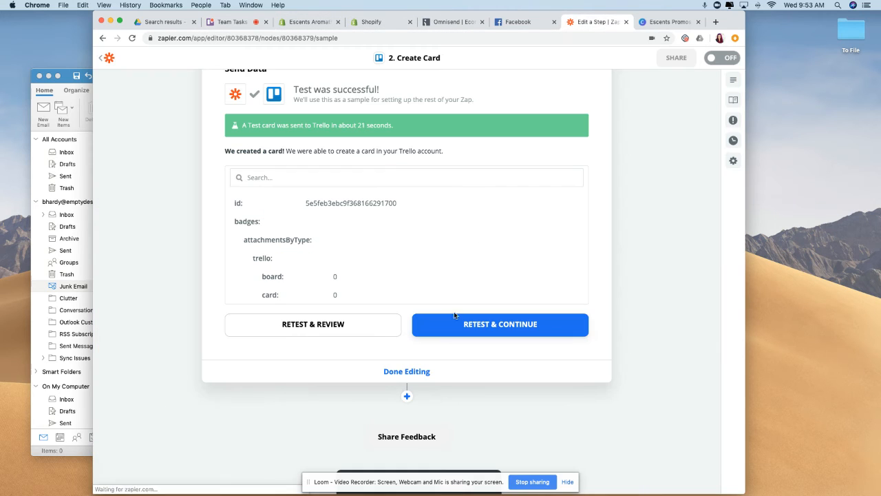
Step: Finish editing, turn the Messenger-to-Trello zap on, and go to My Zaps
left_click(428, 377)
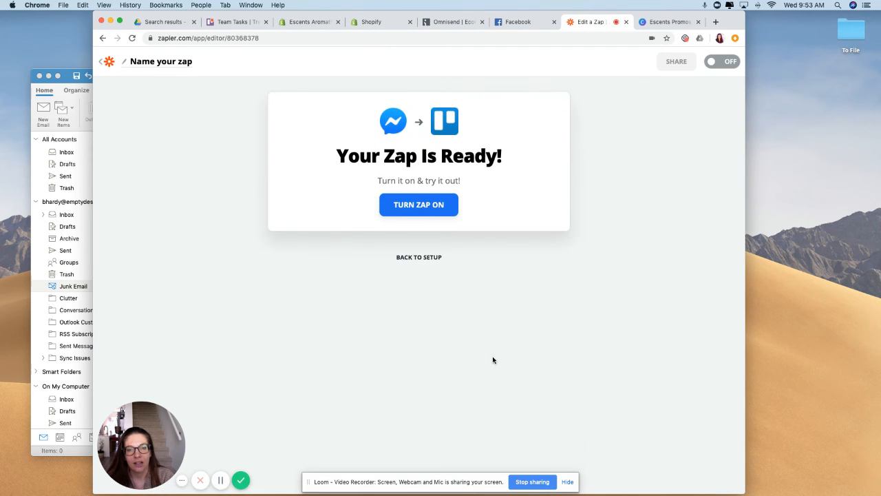
left_click(426, 211)
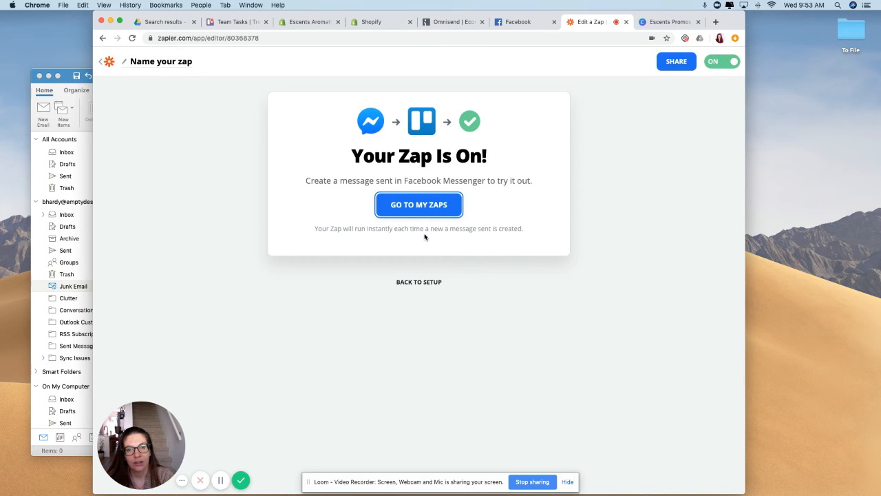
left_click(422, 214)
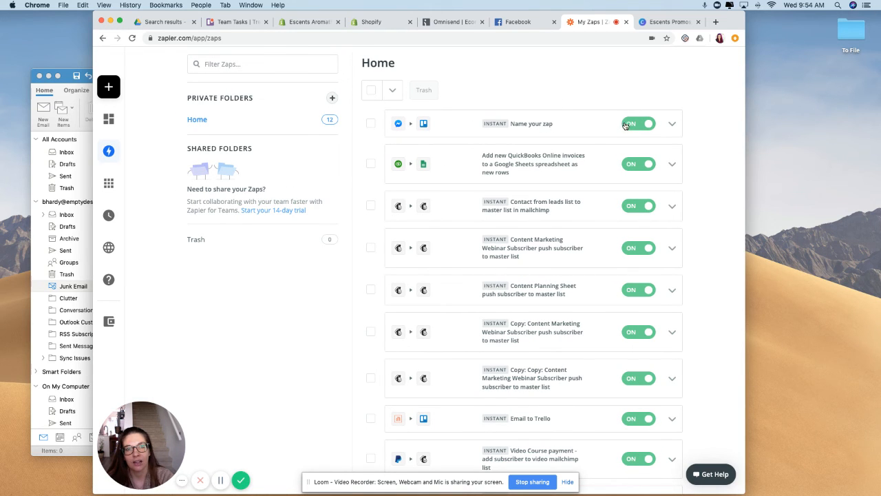
Step: Attempt to trash the live zap and dismiss the warning with Ok Got It
left_click(372, 126)
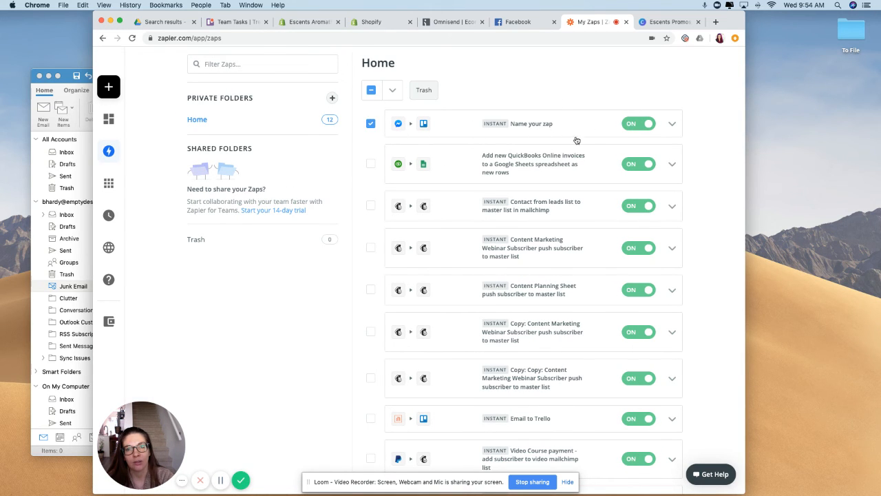
left_click(425, 92)
left_click(420, 293)
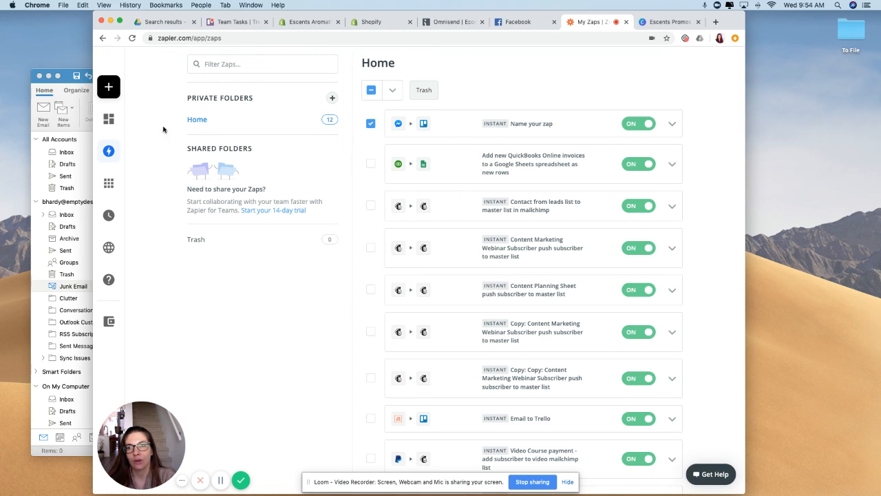
Step: Make a new zap, search 'wordpr' and pick WordPress as trigger app, leaving the event unchosen
left_click(187, 86)
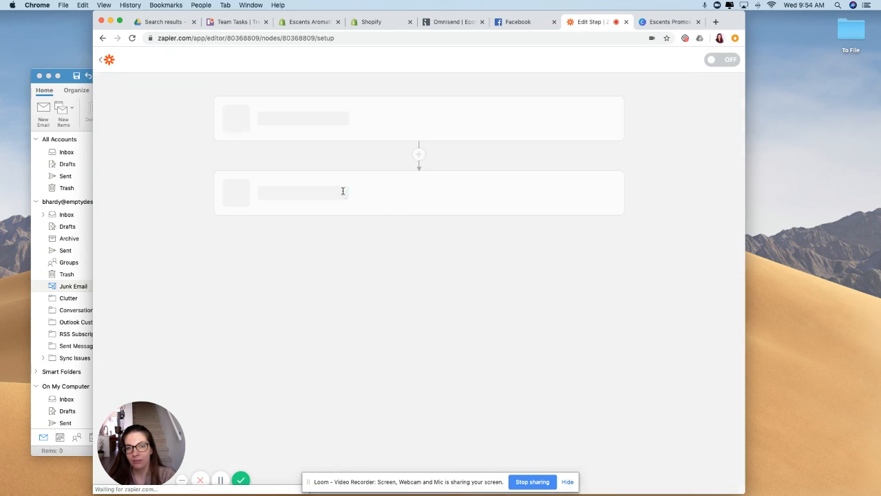
scroll(435, 256, "down", 10)
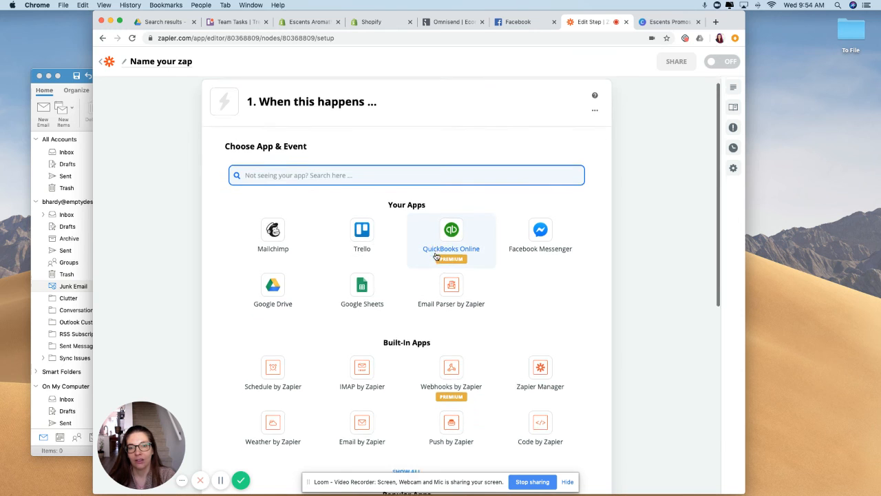
scroll(435, 256, "up", 10)
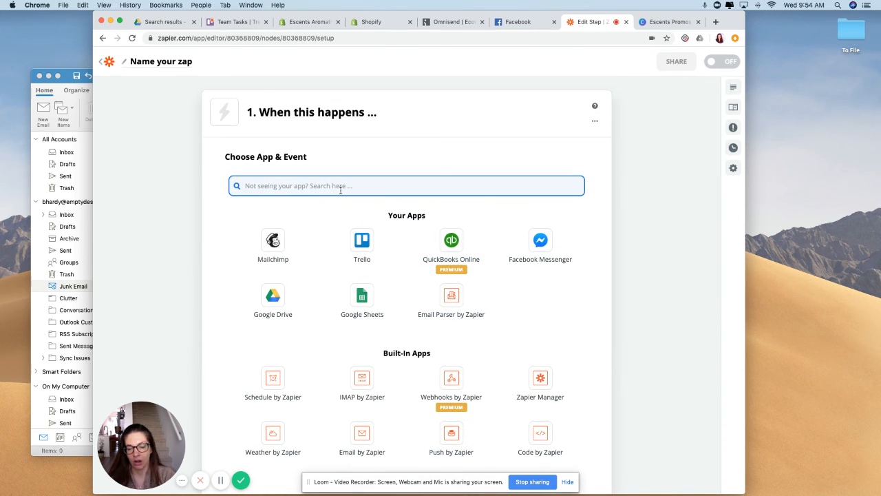
type("wordpress")
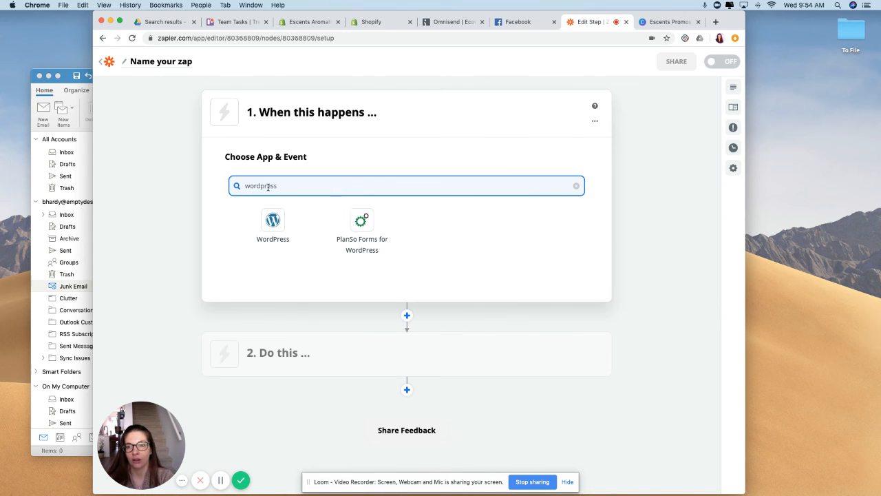
left_click(273, 221)
left_click(320, 239)
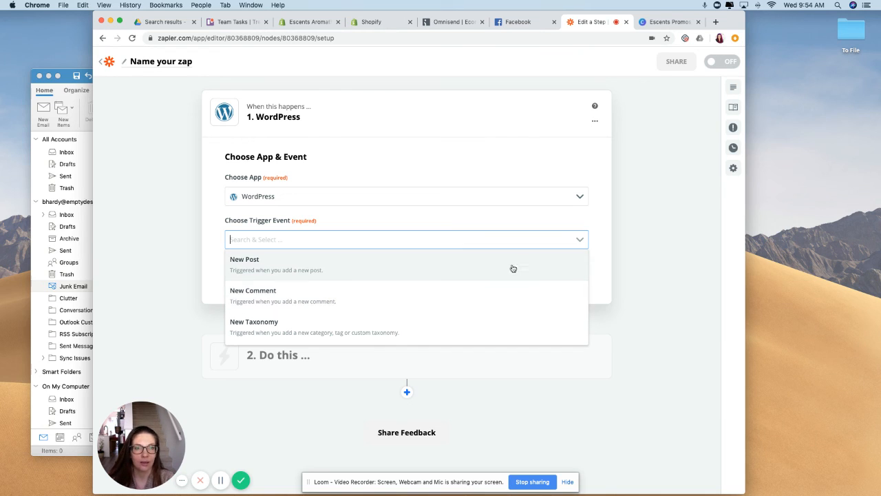
left_click(637, 178)
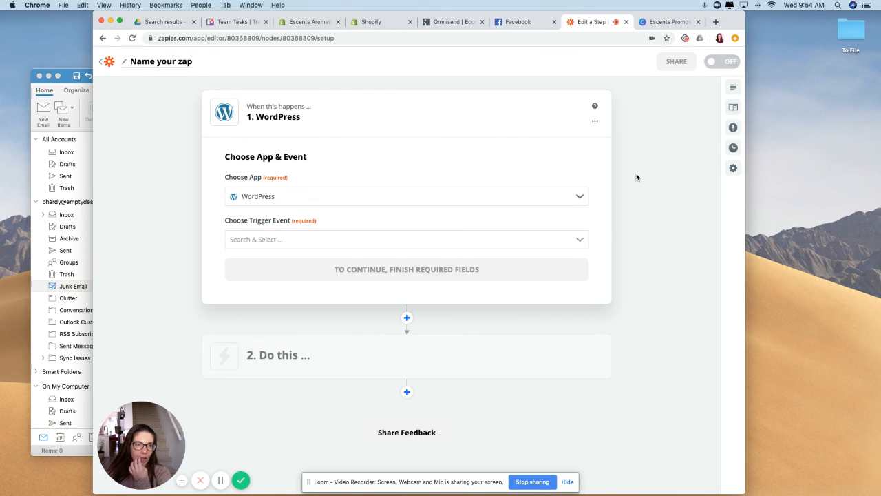